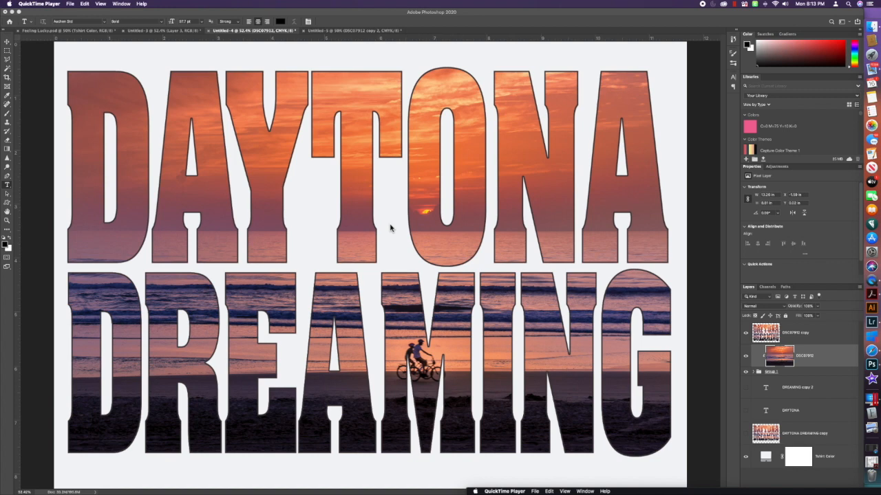
Compare the finished DAYTONA DREAMING design with the beach sunset photo in the Untitled-5 document
left_click(333, 36)
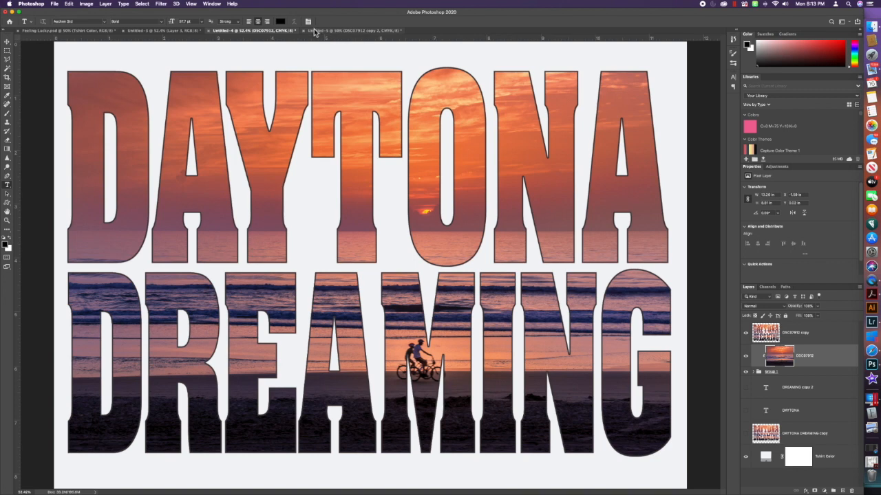
left_click(344, 31)
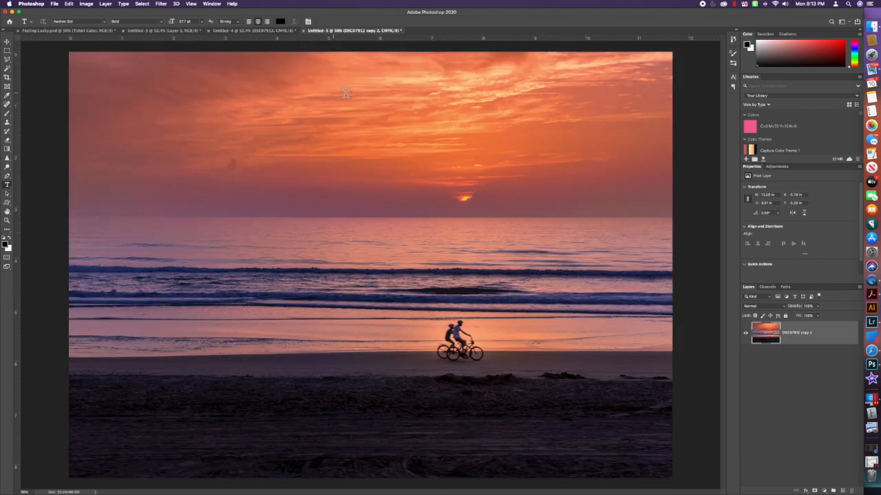
left_click(249, 31)
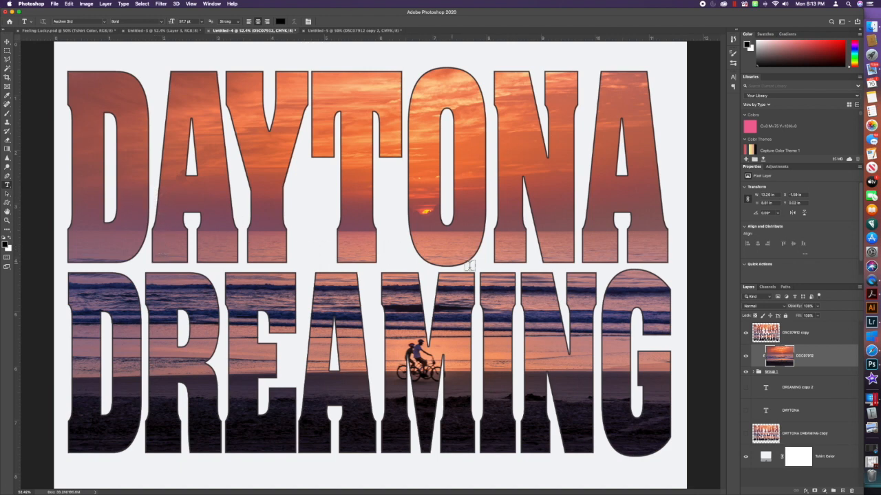
left_click(351, 31)
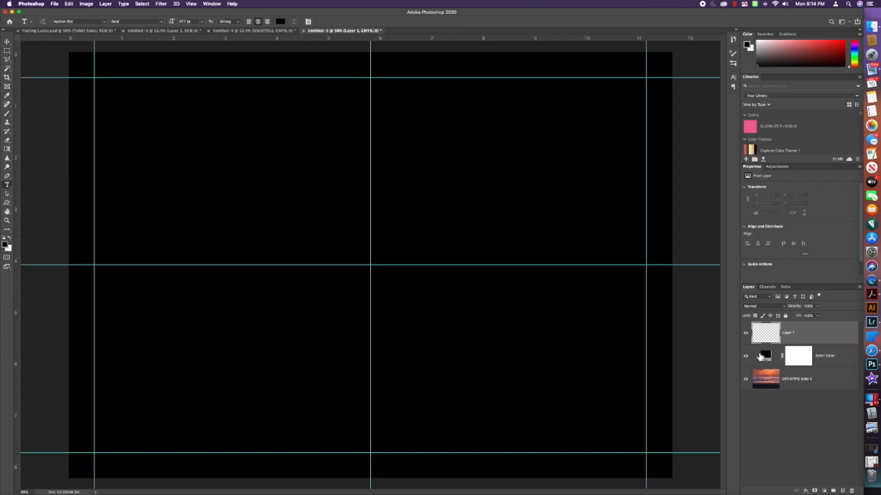
Change the Tshirt Color fill layer from black to near-white and move the sunset photo layer directly above it
double_click(764, 356)
mouse_move(611, 253)
left_mouse_down()
mouse_move(561, 241)
mouse_move(548, 287)
mouse_move(588, 303)
mouse_move(536, 223)
left_mouse_up()
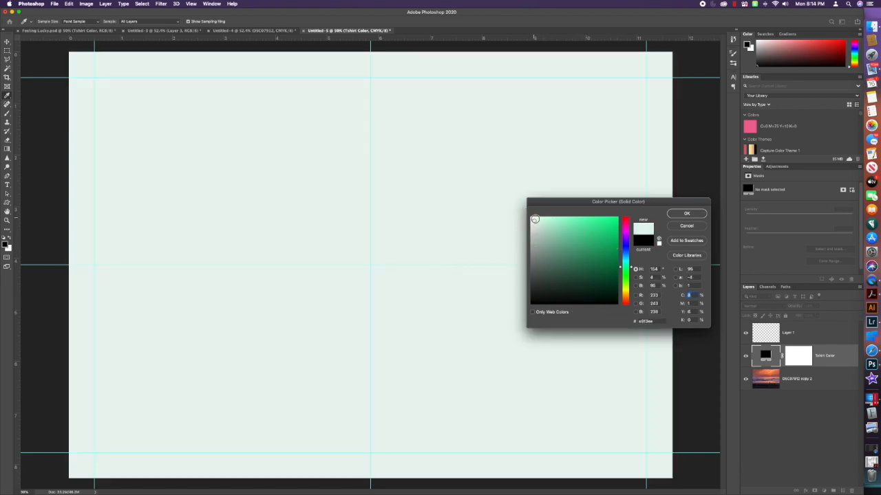
left_click(531, 219)
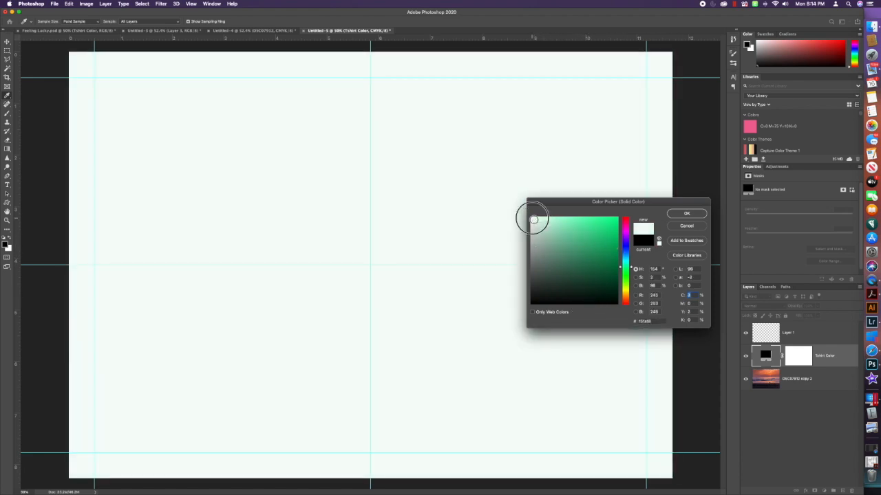
left_click(687, 215)
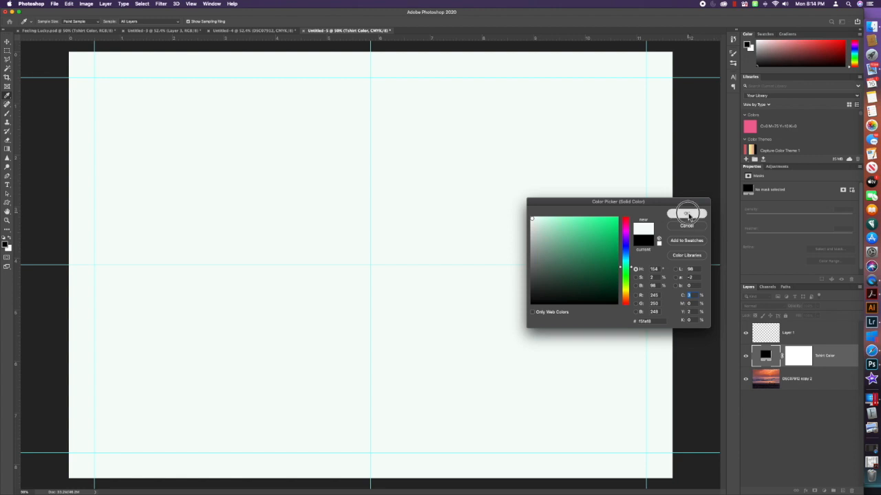
left_click_drag(801, 379, 795, 347)
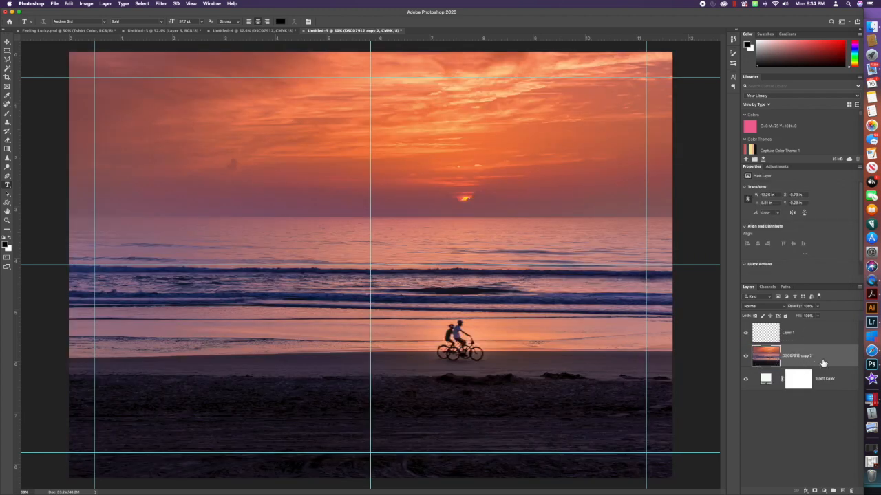
With the empty Layer 1 active, set the text colour to white and the background colour to black
left_click(795, 338)
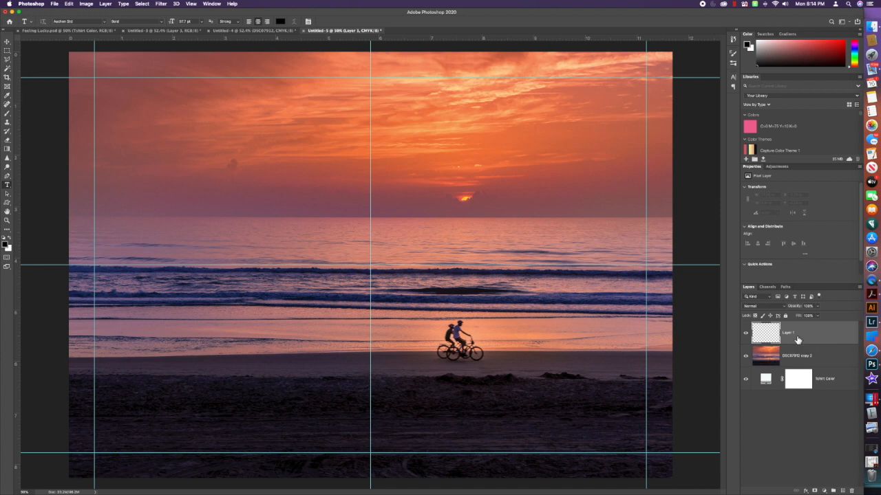
left_click(77, 21)
left_click(280, 21)
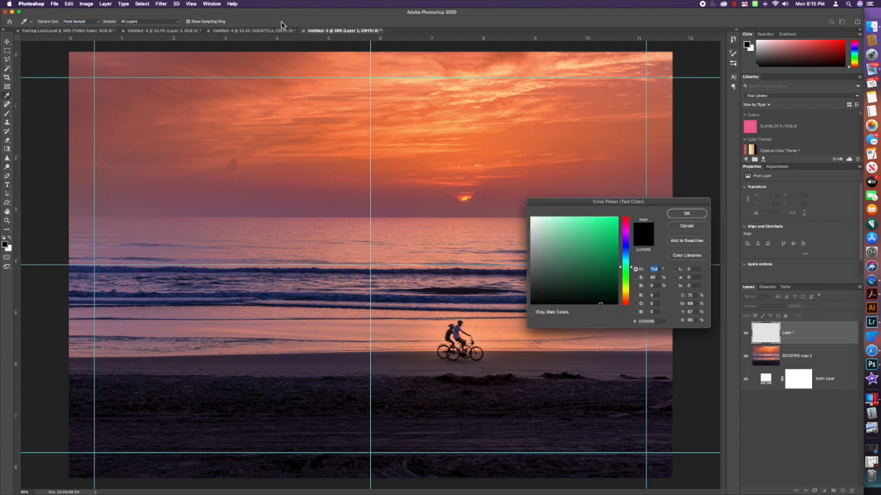
left_click(531, 217)
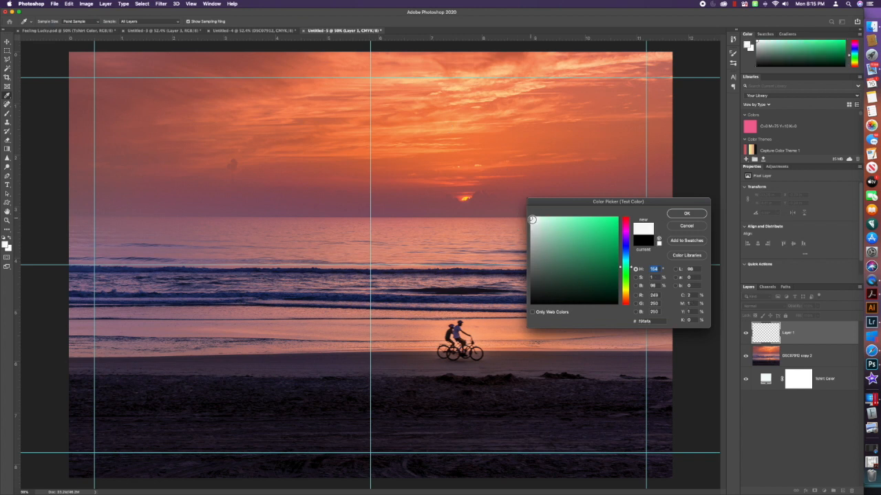
left_click(686, 213)
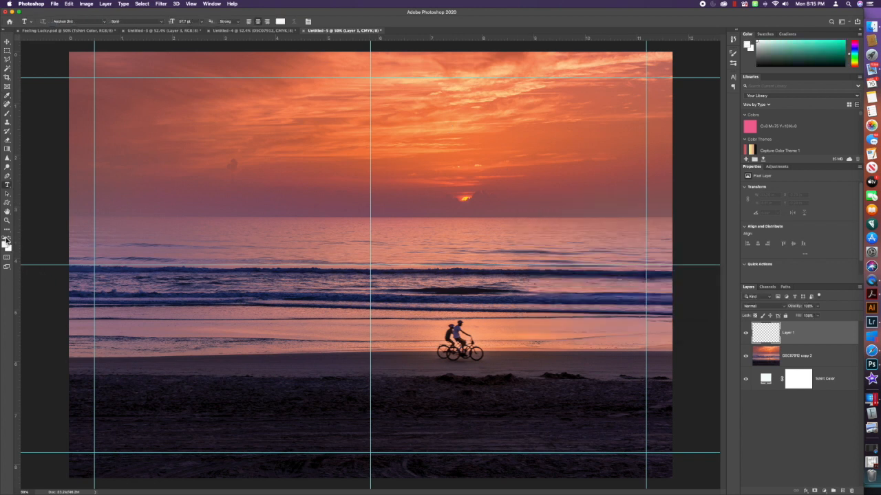
left_click(5, 241)
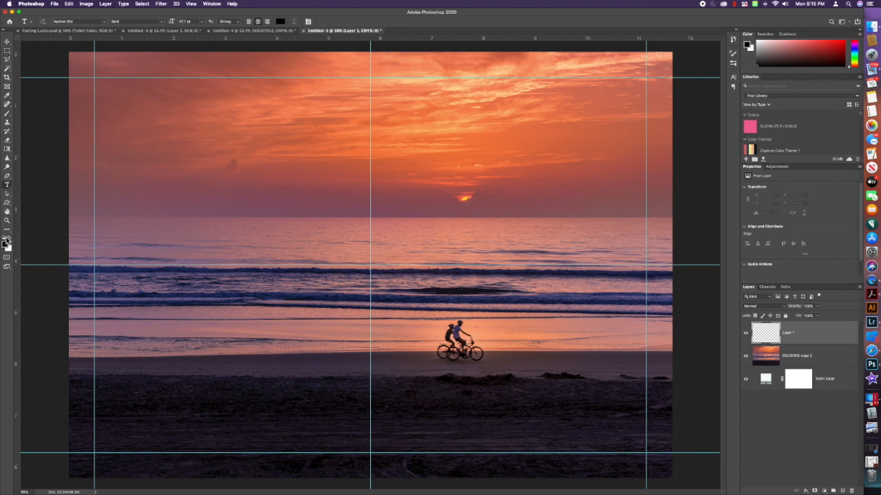
left_click(9, 238)
Add the text DAYTONA in the upper sky, centred on the vertical middle guide
left_click(372, 169)
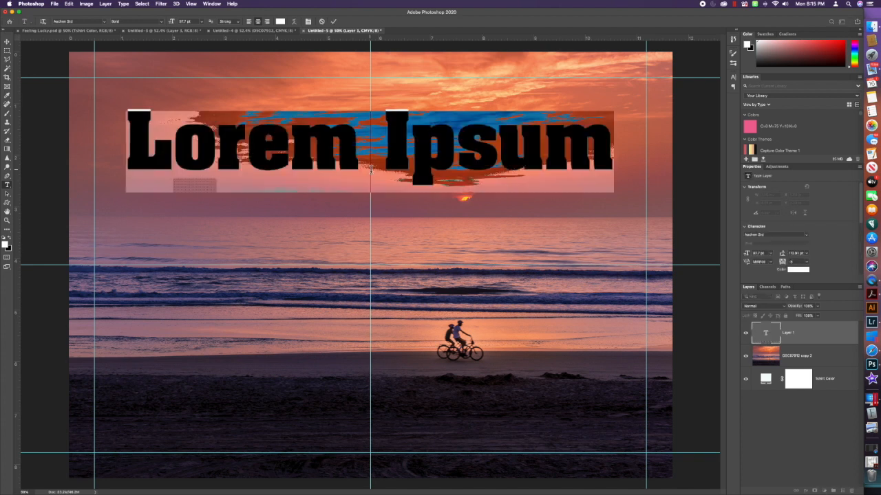
type("DYTONA")
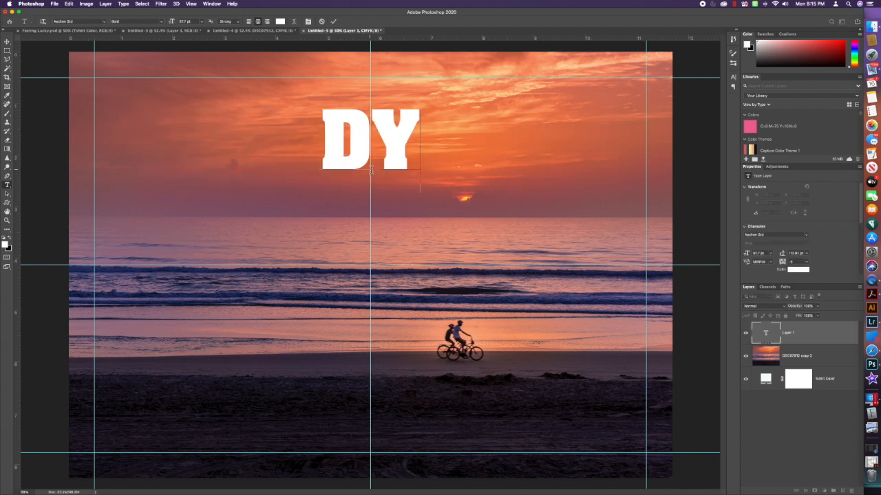
key("BackSpace")
key("BackSpace")
key("BackSpace")
key("BackSpace")
key("BackSpace")
type("AYTONA")
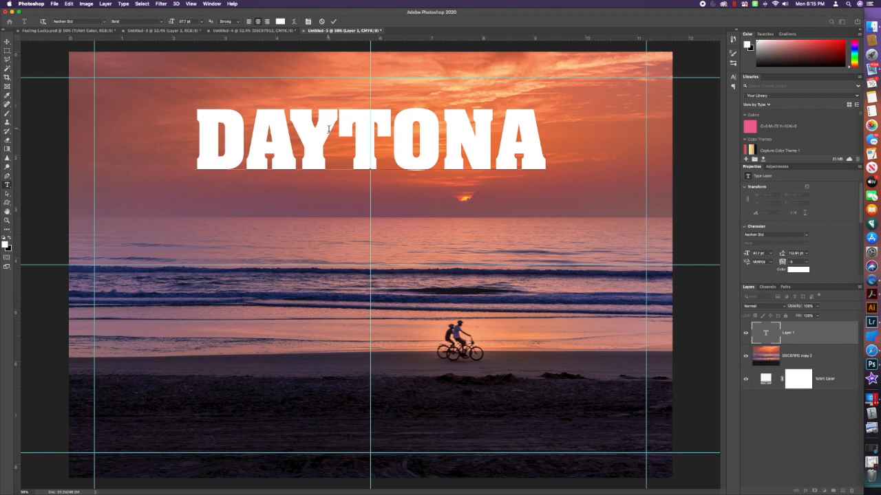
Scale up DAYTONA to span the width between the side guides and align its top with the upper guide
left_click(6, 39)
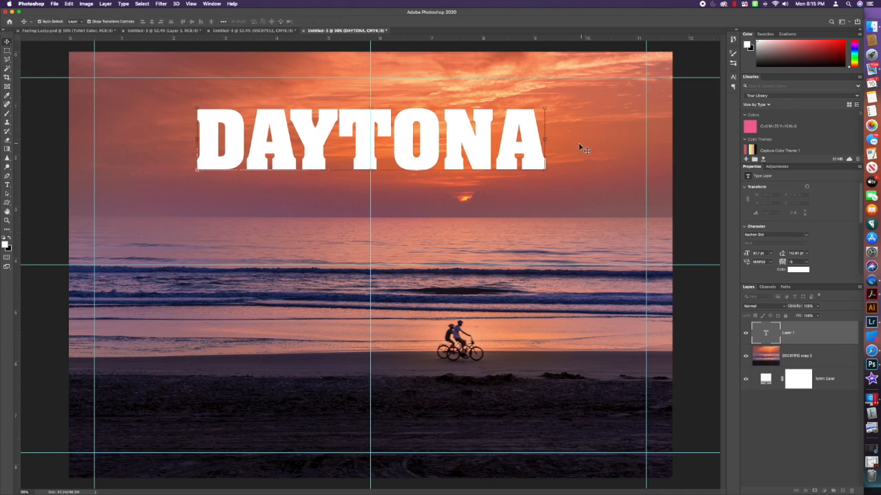
key("super+t")
left_click_drag(556, 140, 645, 125)
left_click_drag(297, 132, 87, 137)
left_click_drag(143, 145, 146, 158)
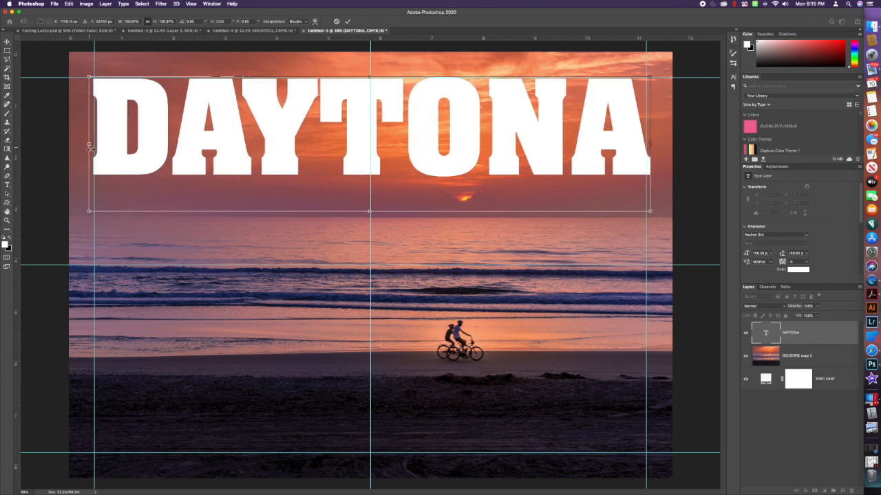
key("Return")
Add the text DREAMING as a separate layer below the horizontal middle guide, centred on the vertical guide
left_click(8, 185)
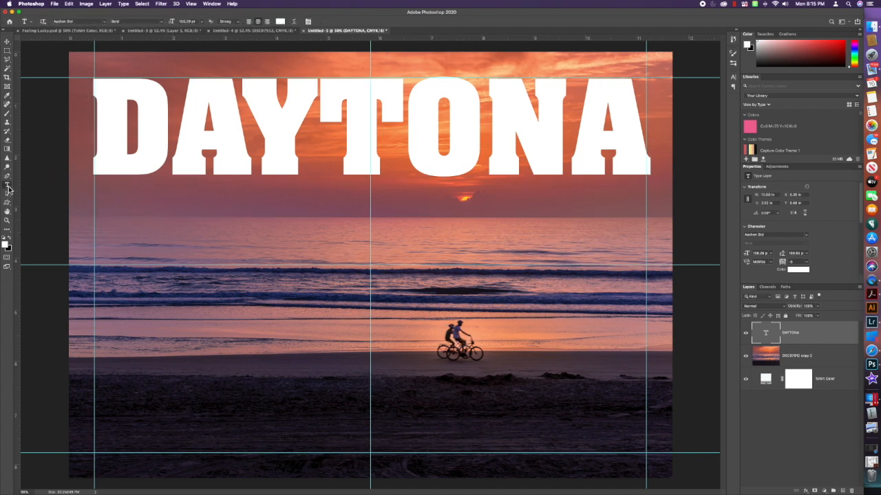
left_click(372, 323)
type("D")
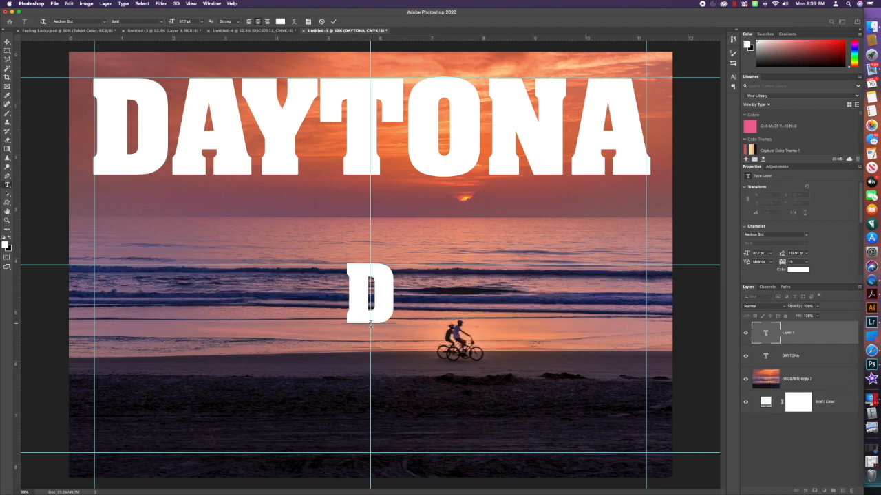
type("REAMING")
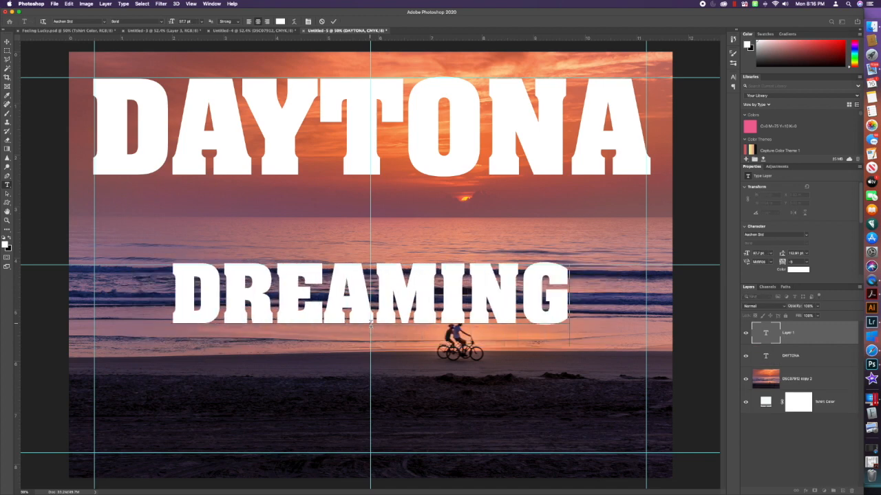
Enlarge DREAMING proportionally to span the side guides and place it in the lower half over the shoreline
left_click(8, 44)
left_click_drag(567, 296, 643, 295)
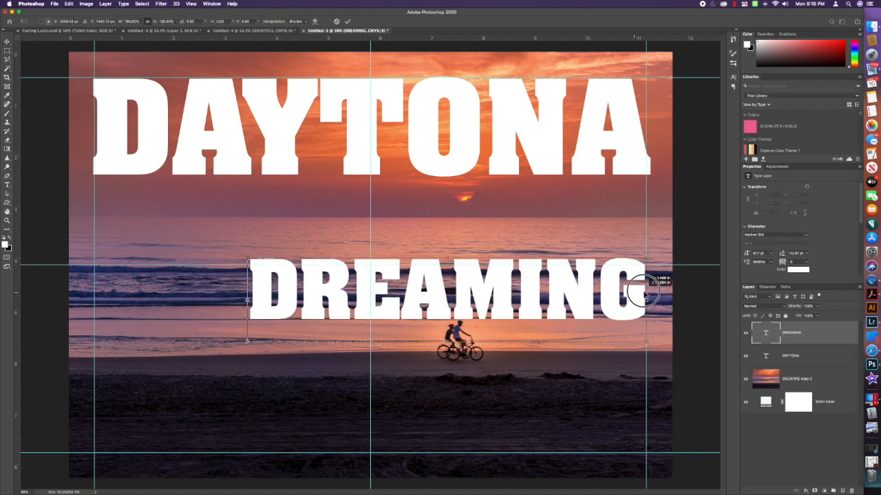
left_click_drag(246, 300, 92, 303)
left_click_drag(404, 309, 402, 375)
left_click_drag(95, 357, 88, 356)
double_click(177, 365)
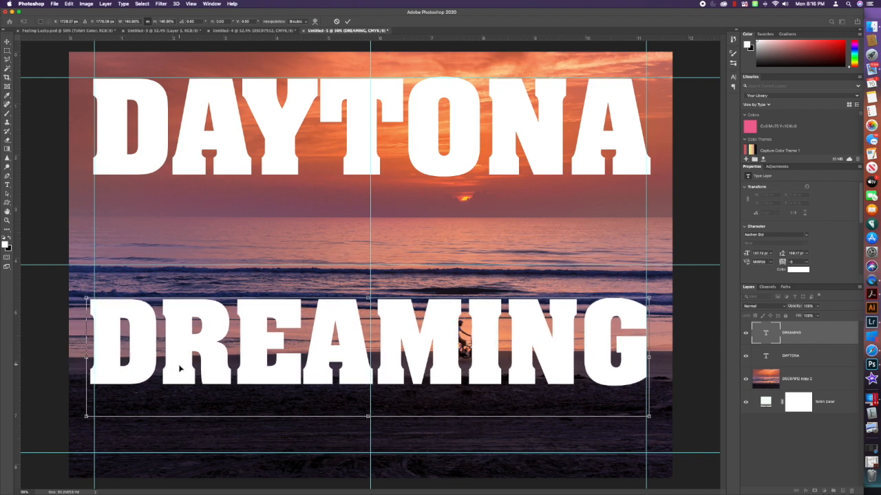
Hide DREAMING, shift the sunset photo left and down until its upper edge meets the canvas edge, and show DREAMING again
left_click(775, 382)
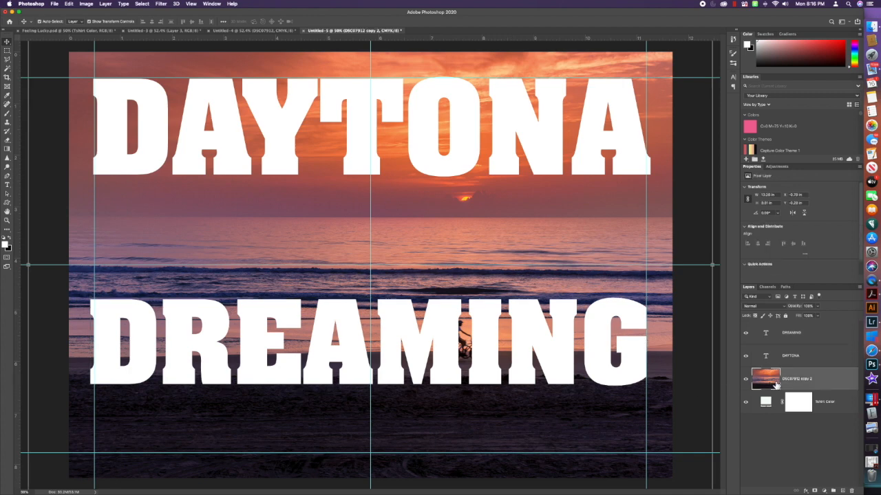
left_click(745, 333)
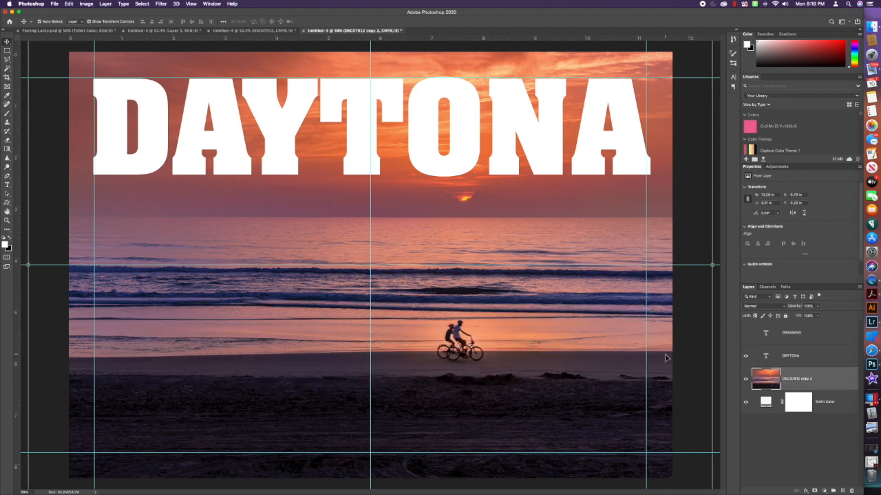
left_click(8, 43)
left_click_drag(348, 366, 306, 381)
left_click_drag(307, 383, 309, 377)
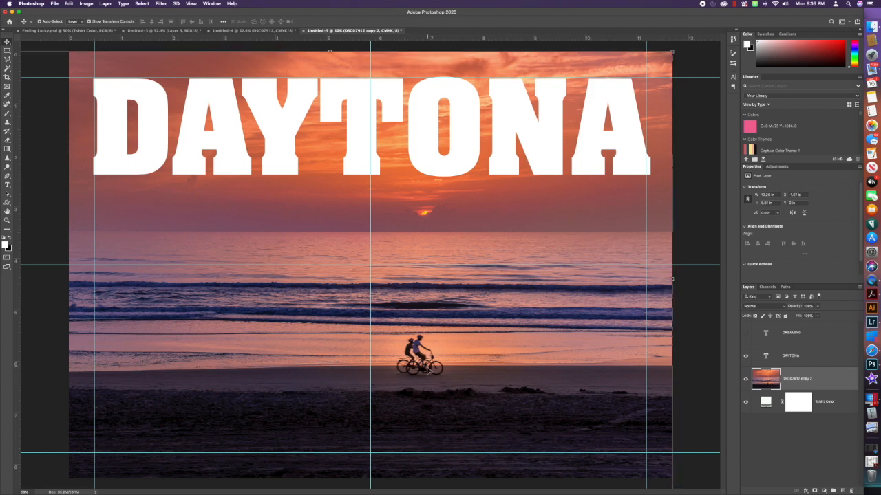
left_click(746, 333)
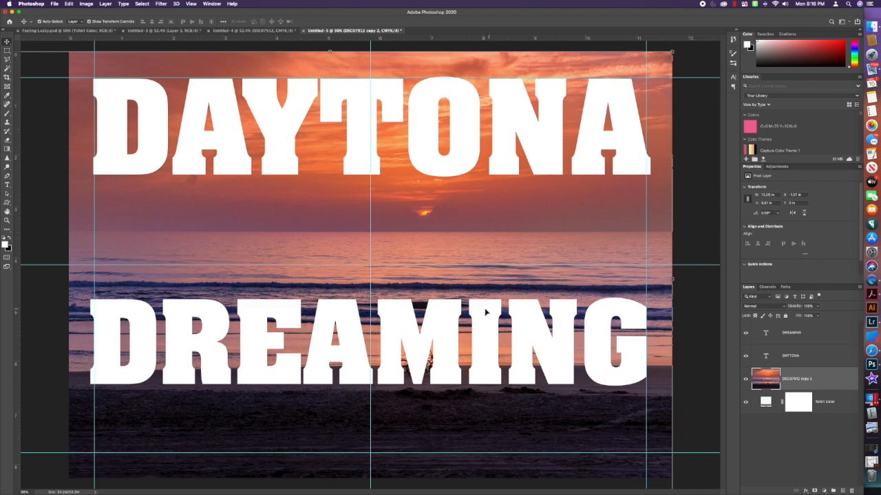
Rasterize the DREAMING text layer
left_click(444, 371)
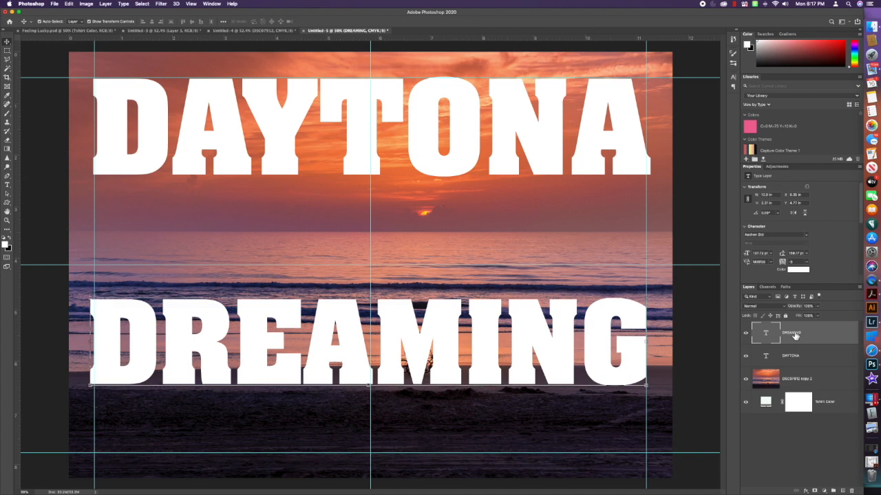
right_click(807, 335)
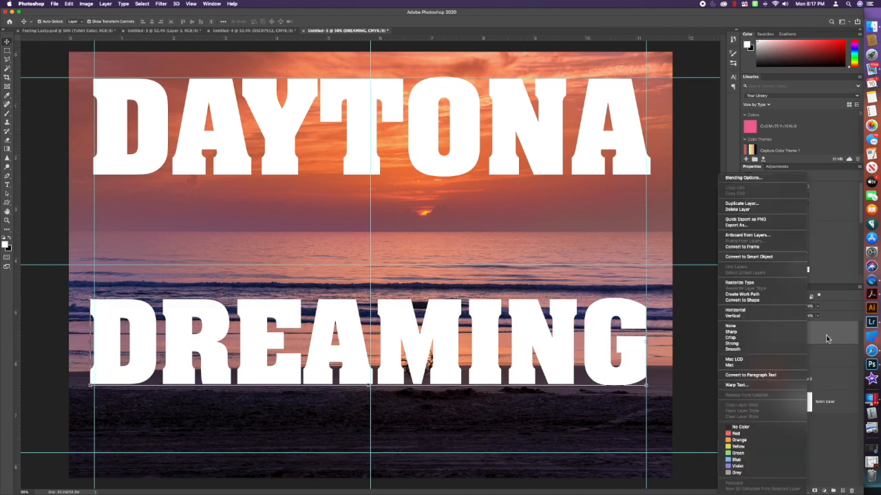
left_click(822, 336)
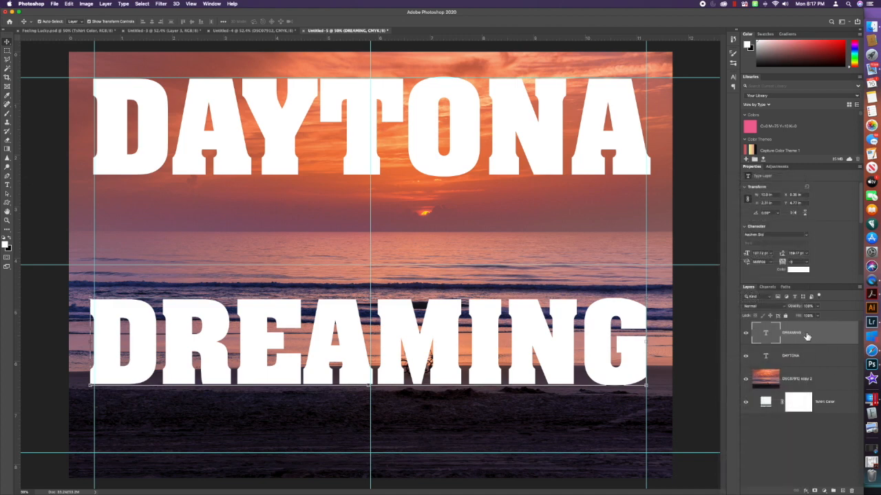
right_click(805, 334)
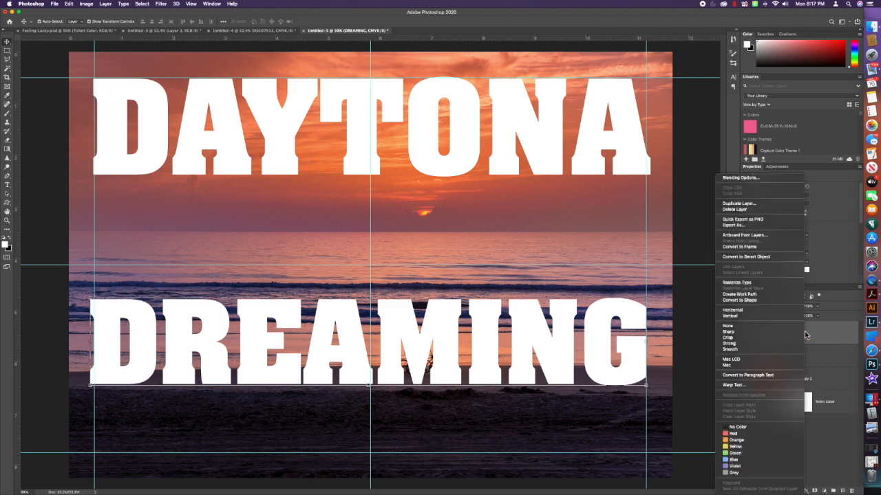
left_click(791, 282)
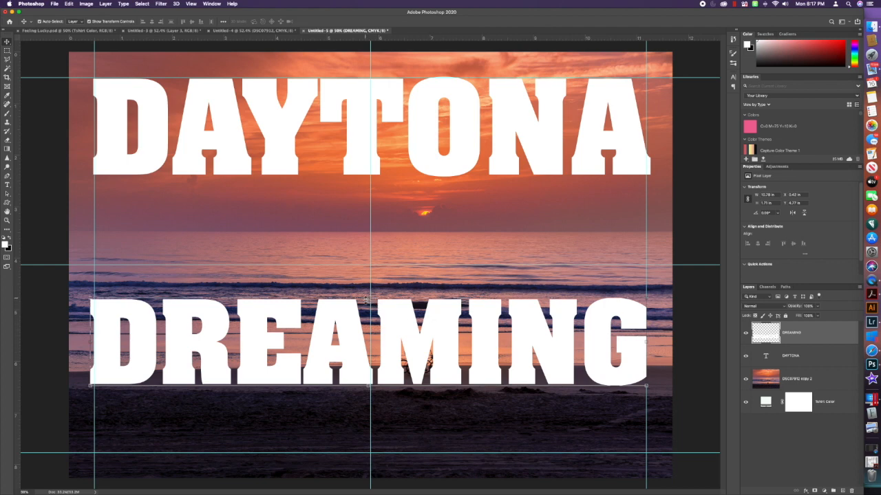
Distort the DREAMING layer vertically to about 2.74 in tall, extending its upper edge just above the horizontal middle guide
key("super+t")
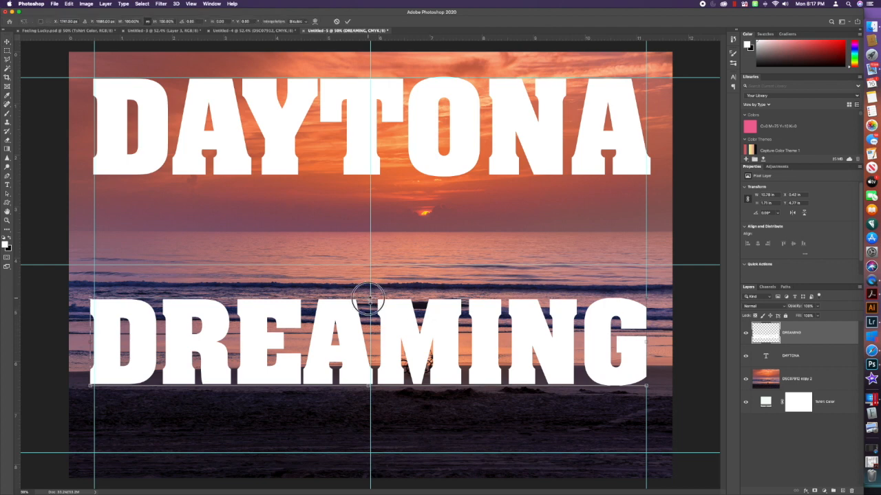
right_click(368, 299)
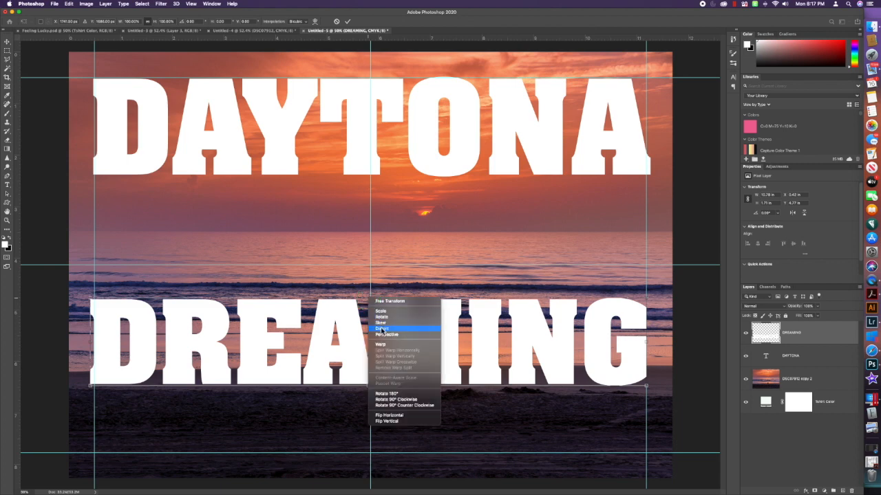
left_click(382, 329)
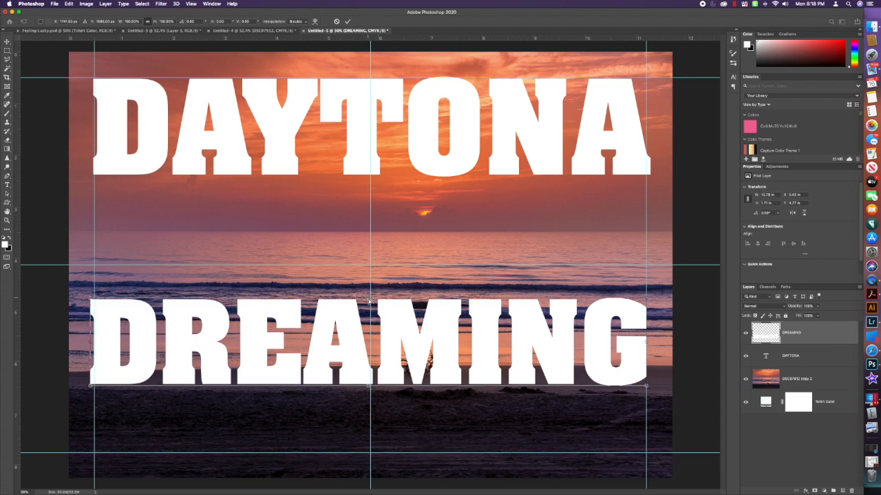
left_click_drag(370, 301, 368, 278)
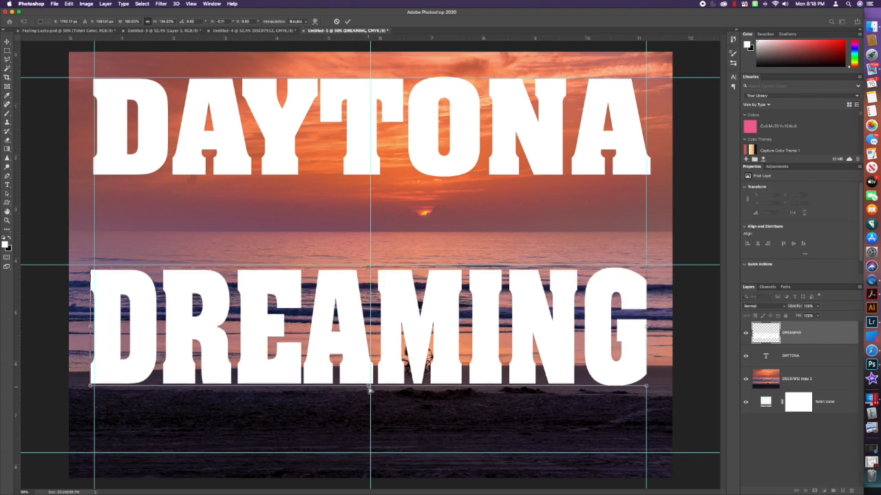
left_click_drag(369, 387, 368, 398)
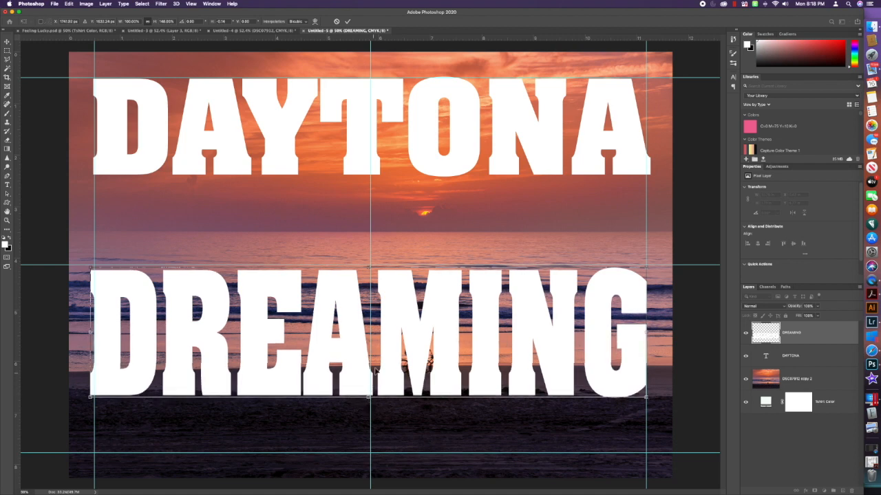
left_click_drag(370, 269, 369, 258)
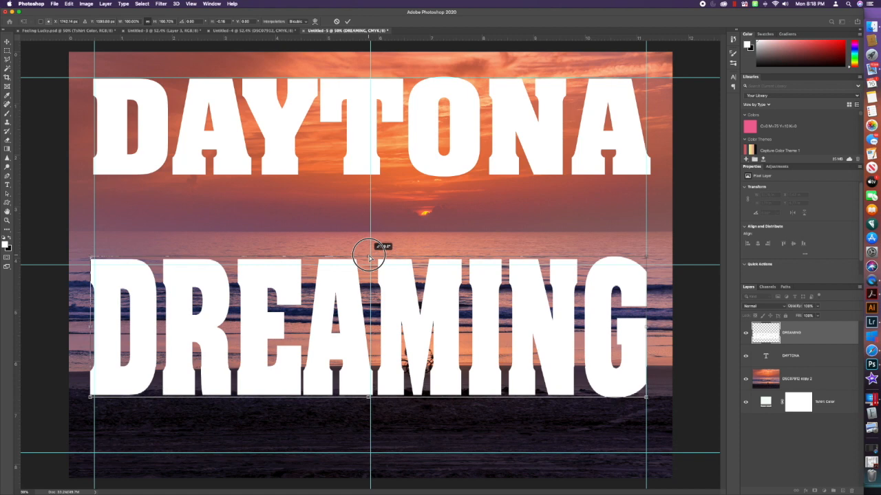
left_click_drag(369, 258, 369, 258)
key("Return")
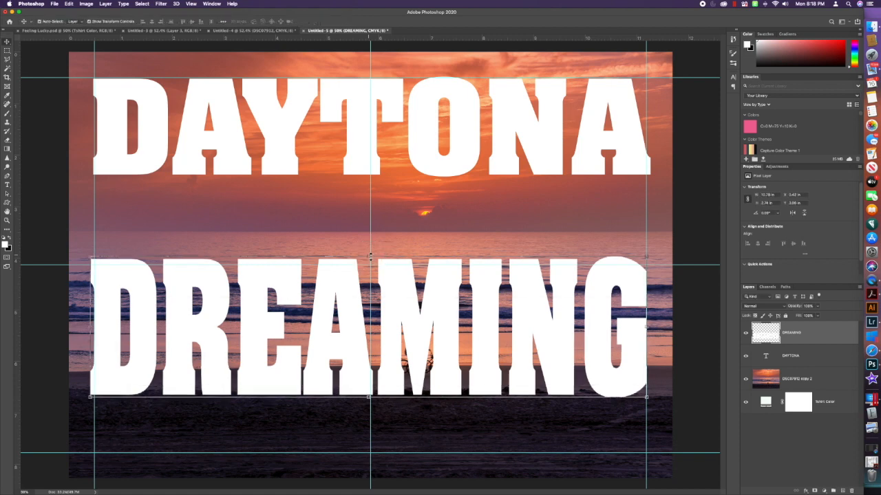
Nudge DREAMING down until the tops of its letters sit just below the horizontal middle guide
left_click(349, 316)
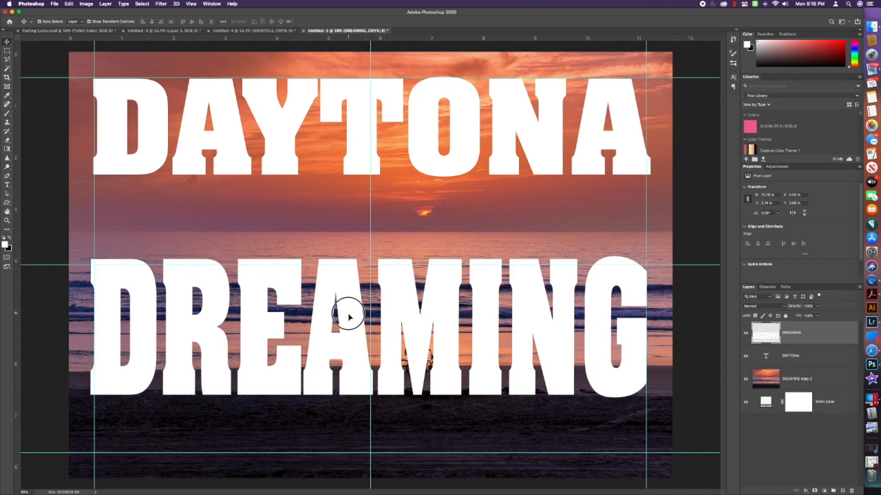
key("Down")
key("Down")
key("Down")
key("Down")
key("Down")
key("Down")
key("Down")
key("Down")
key("Down")
key("Down")
key("Down")
key("Down")
key("Down")
key("Down")
key("Down")
key("Down")
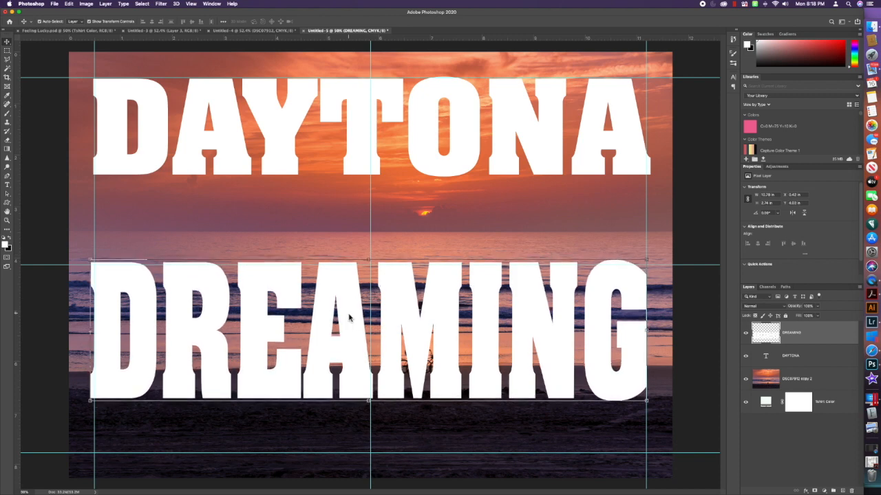
key("Down")
key("Down")
key("Down")
key("Down")
key("Down")
key("Down")
key("Down")
key("Down")
key("Down")
key("Down")
key("Down")
key("Down")
key("Down")
key("Down")
key("Down")
key("Down")
key("Down")
key("Down")
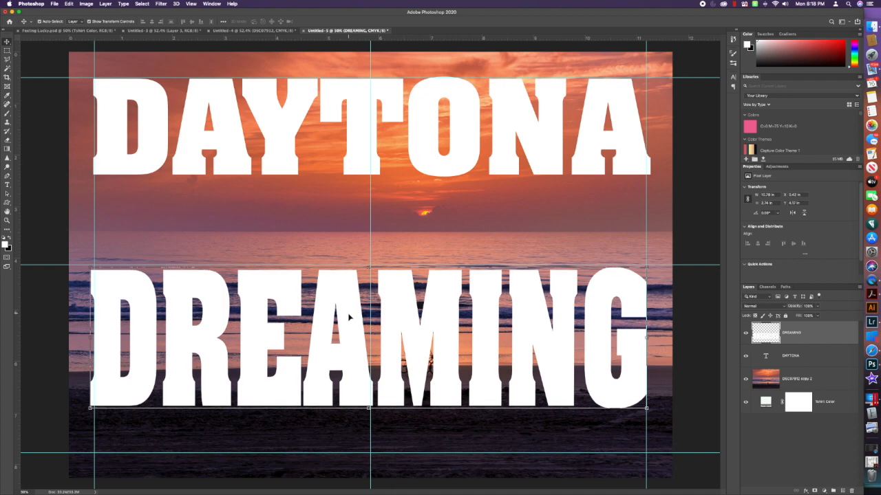
left_click_drag(646, 339, 649, 338)
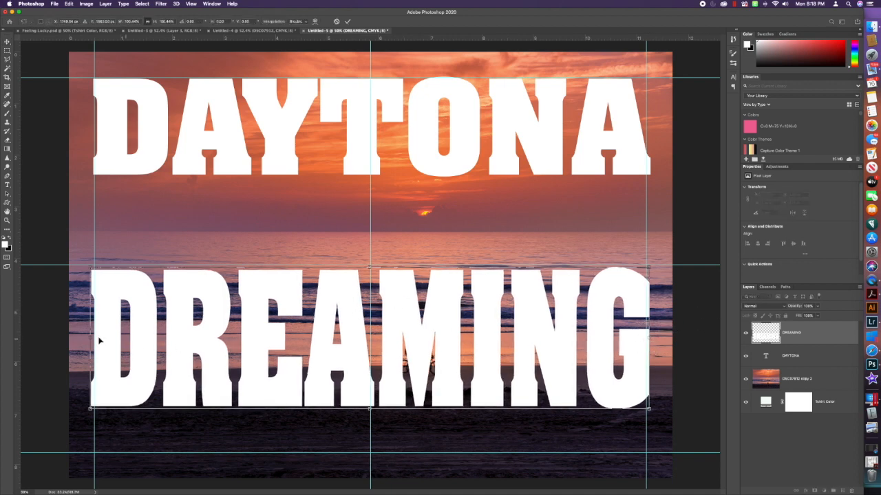
left_click_drag(89, 341, 86, 340)
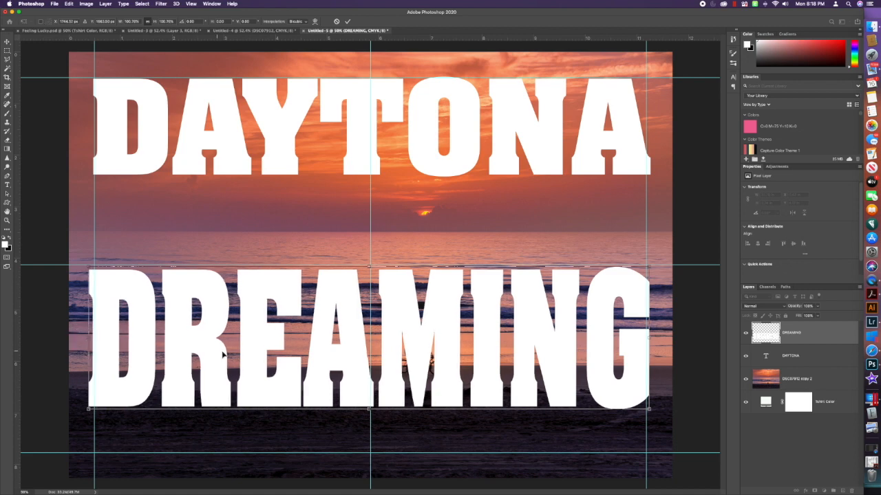
left_click_drag(257, 350, 258, 355)
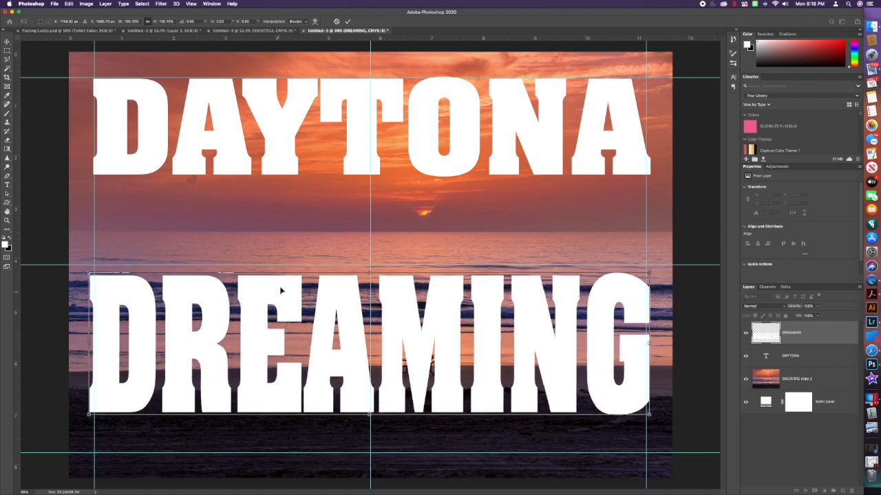
mouse_move(300, 232)
left_mouse_down()
mouse_move(304, 224)
mouse_move(300, 232)
left_mouse_up()
key("Escape")
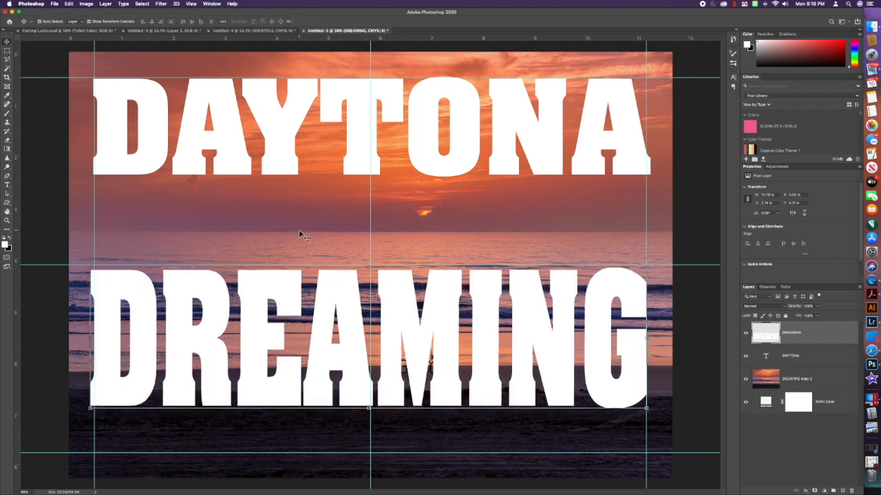
Nudge the sunset photo layer up to a Y position of about -0.33 in behind the lettering
left_click(792, 383)
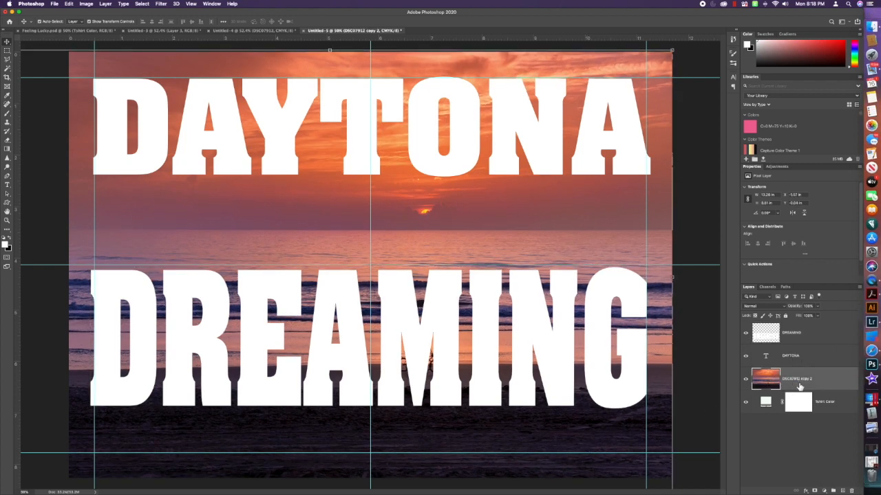
key("Up")
key("Up")
key("Up")
key("Up")
key("Up")
key("Up")
key("Up")
key("Up")
key("Up")
key("Up")
key("Up")
key("Up")
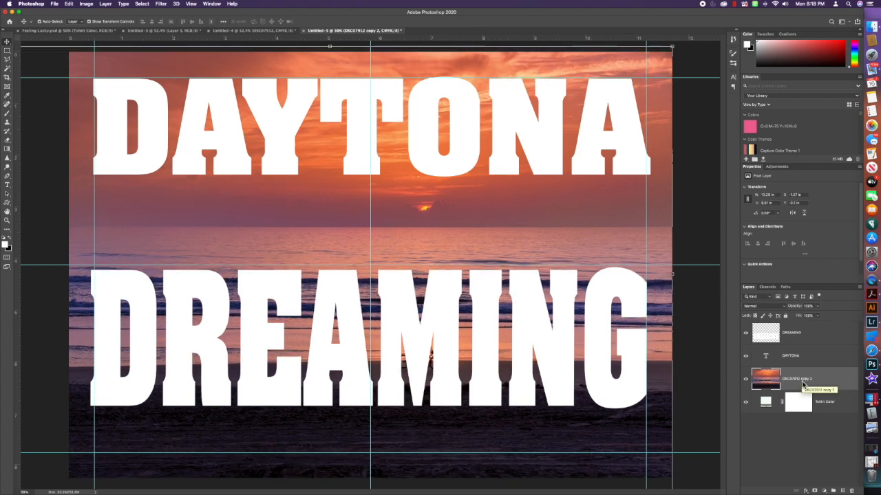
key("Up")
key("Up")
key("Up")
key("Up")
key("Up")
key("Up")
key("Up")
key("Up")
key("Up")
key("Up")
key("Up")
key("Up")
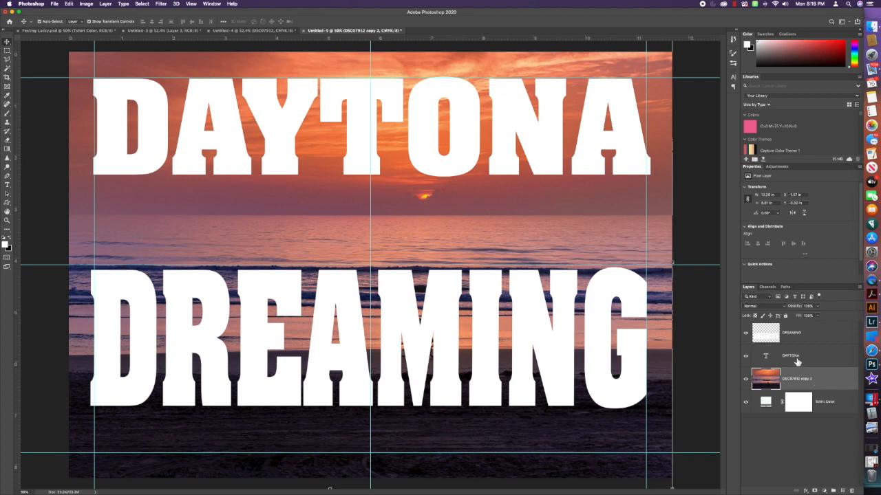
Preview the sunset photo above both words at 12% opacity, toggling the T-shirt colour layer off and on
left_click(795, 361)
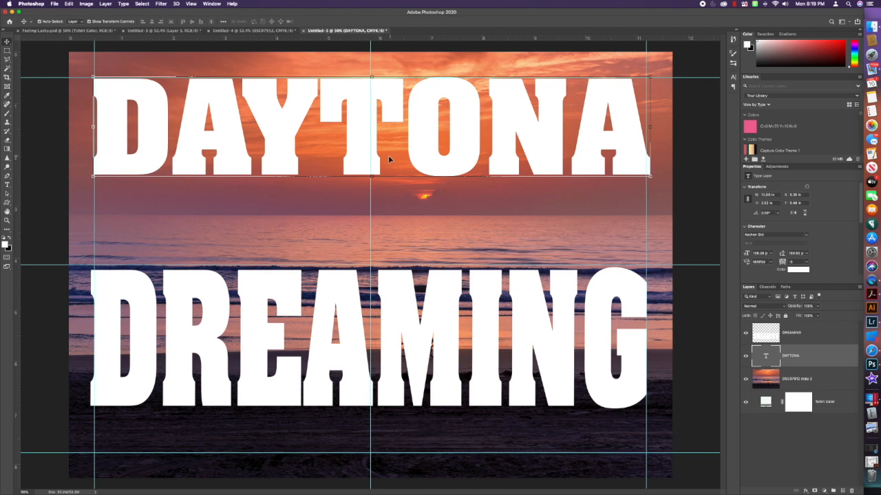
left_click_drag(792, 383, 782, 330)
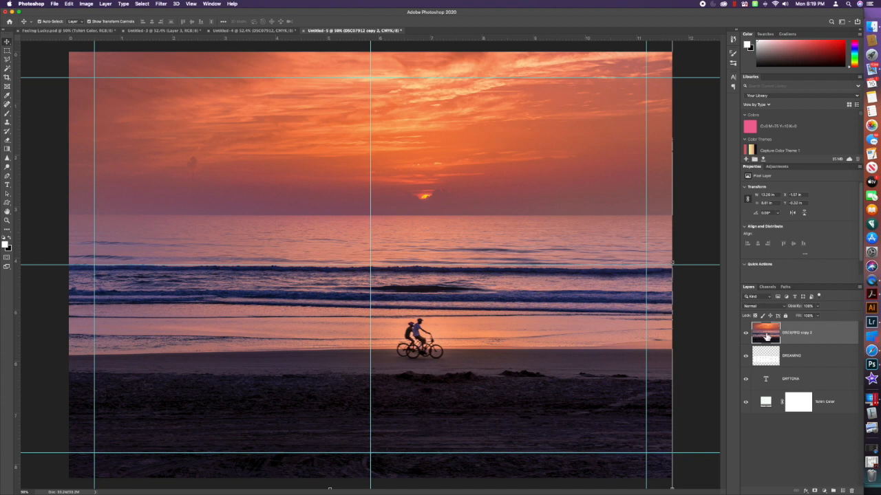
left_click(817, 316)
left_click_drag(796, 316, 796, 318)
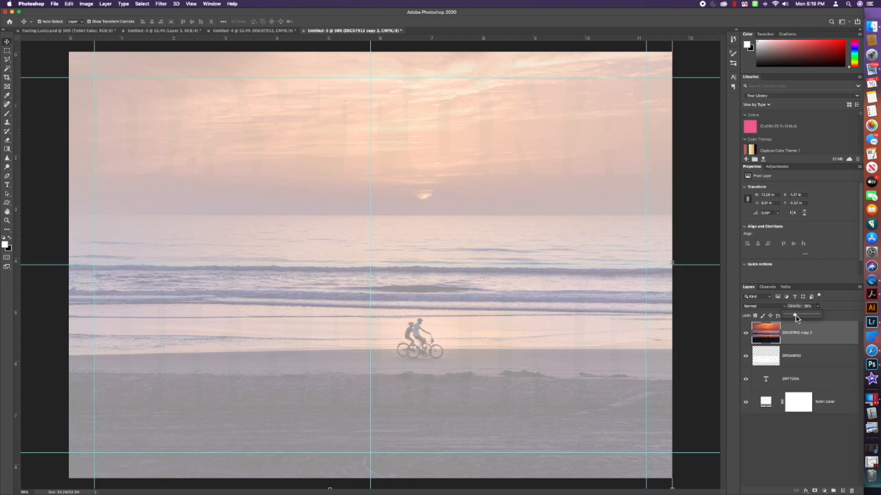
left_click_drag(795, 317, 790, 316)
left_click(746, 403)
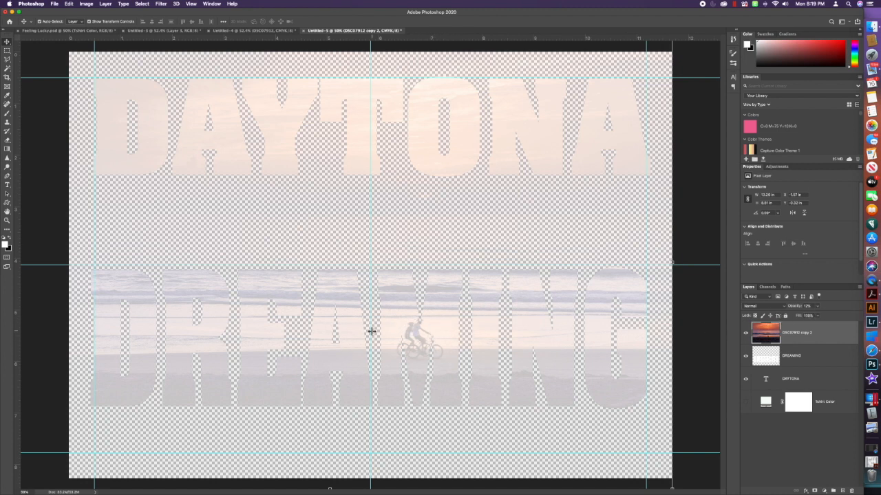
left_click(746, 403)
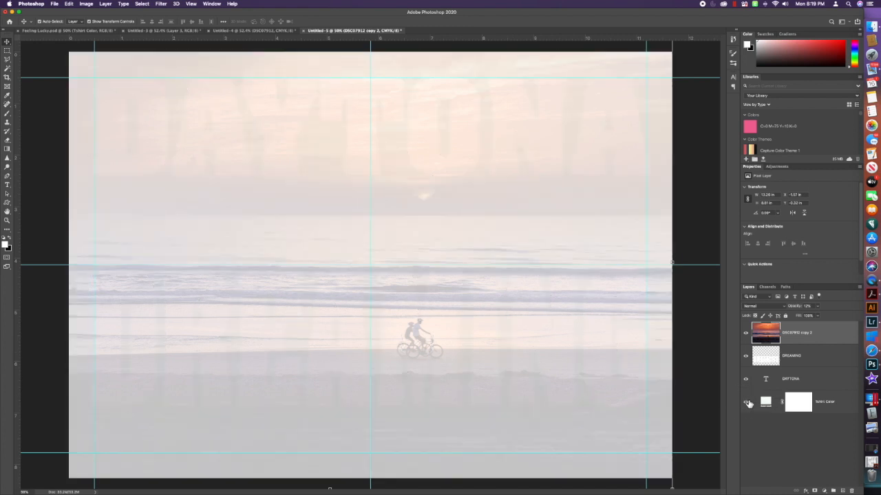
Return the sunset photo layer beneath both words and restore its opacity to 100%
left_click_drag(805, 337, 797, 390)
left_click(817, 307)
left_click_drag(818, 316, 851, 314)
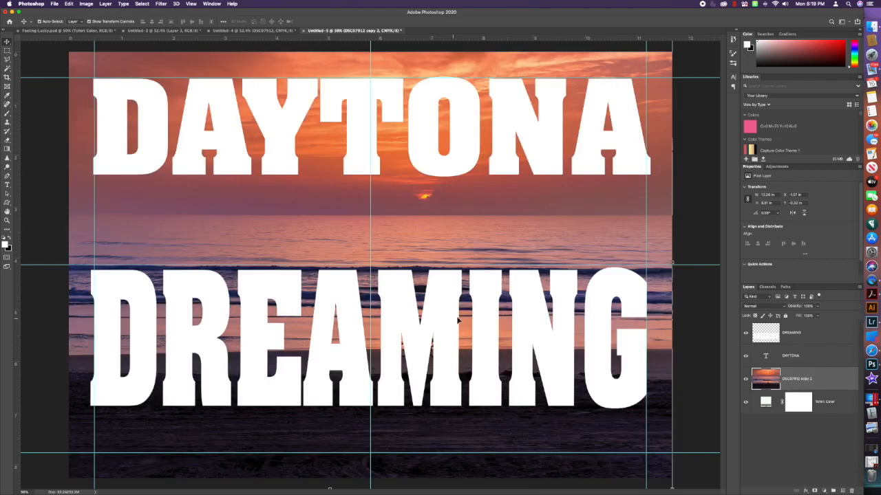
Rasterize the DAYTONA text layer
left_click(364, 163)
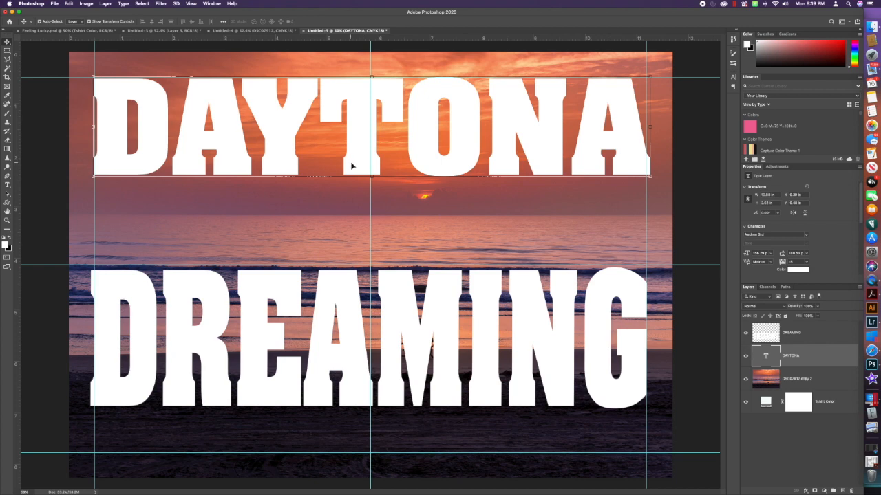
right_click(809, 358)
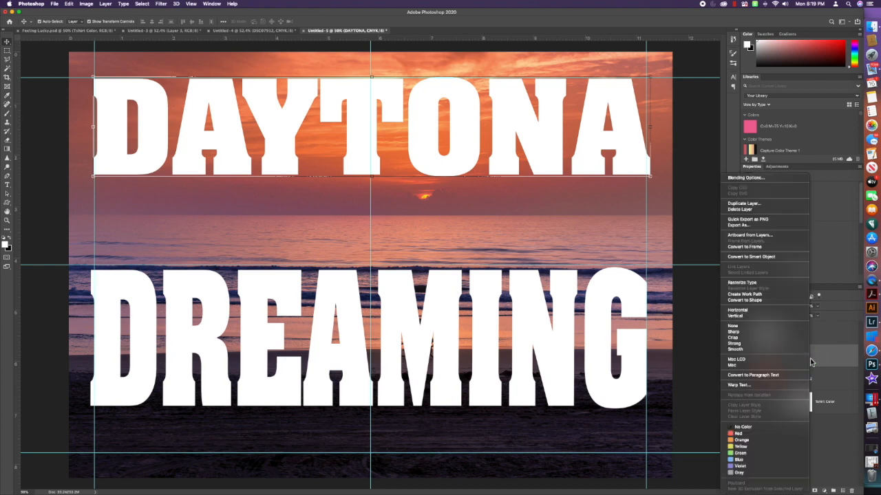
left_click(774, 283)
Distort DAYTONA vertically into taller letters and move it down to sit just above DREAMING
left_click(360, 159)
left_click(371, 176)
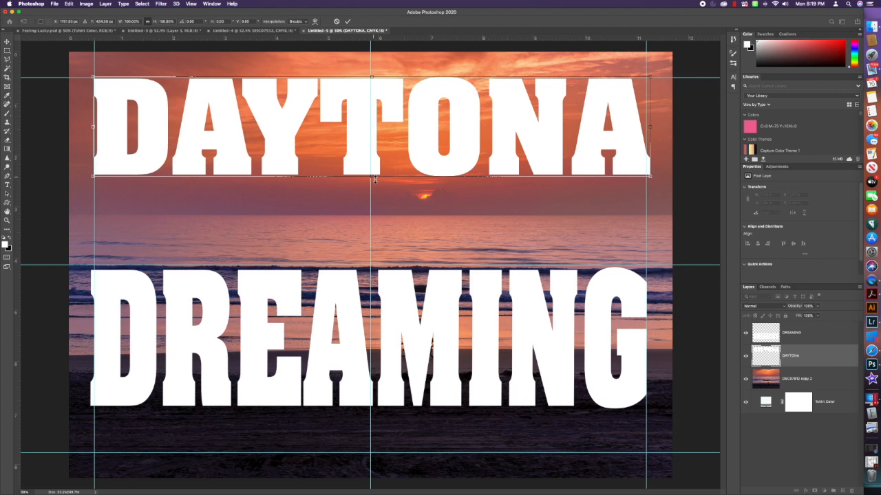
right_click(372, 179)
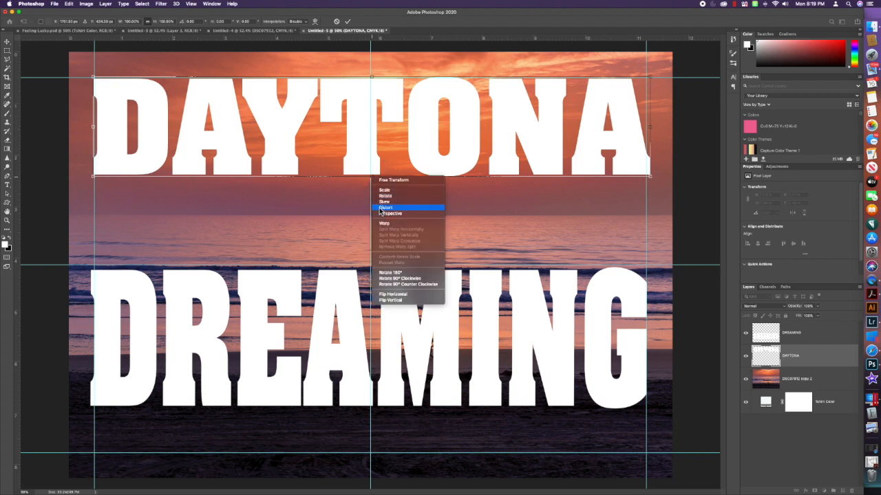
left_click(380, 209)
left_click_drag(373, 181, 363, 229)
left_click_drag(363, 231, 362, 233)
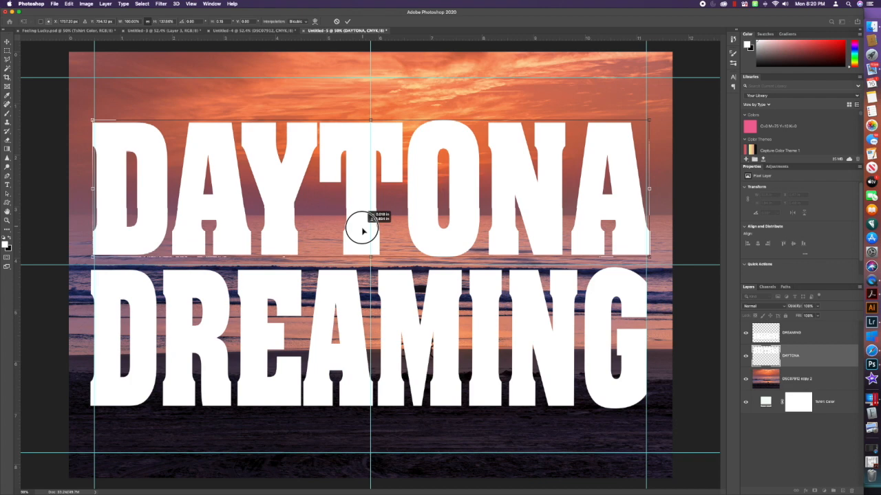
left_click_drag(371, 121, 371, 101)
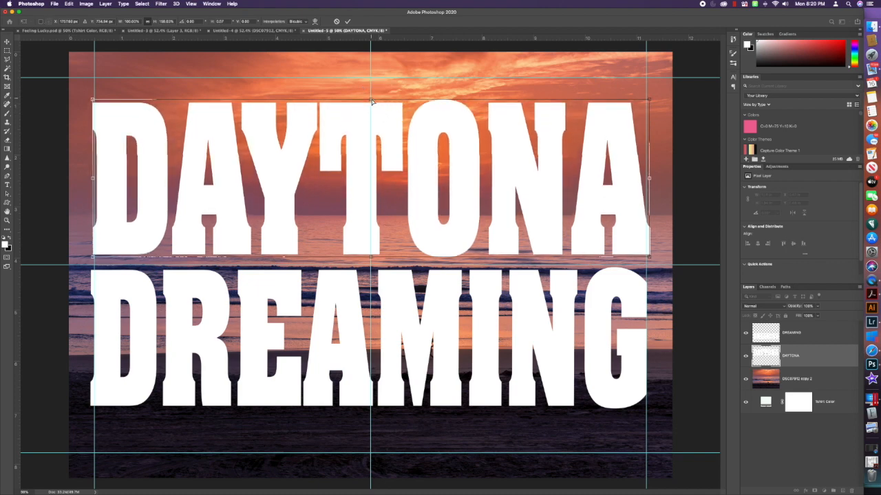
Nudge the stretched DAYTONA up to the upper horizontal guide, fine-tune its height, and apply the transformation
key("Up")
key("Up")
key("Up")
key("Up")
key("Up")
key("Up")
key("Up")
key("Up")
key("Up")
key("Up")
key("Up")
key("Up")
key("Up")
key("Up")
key("Up")
key("Up")
key("Up")
key("Up")
key("Up")
key("Up")
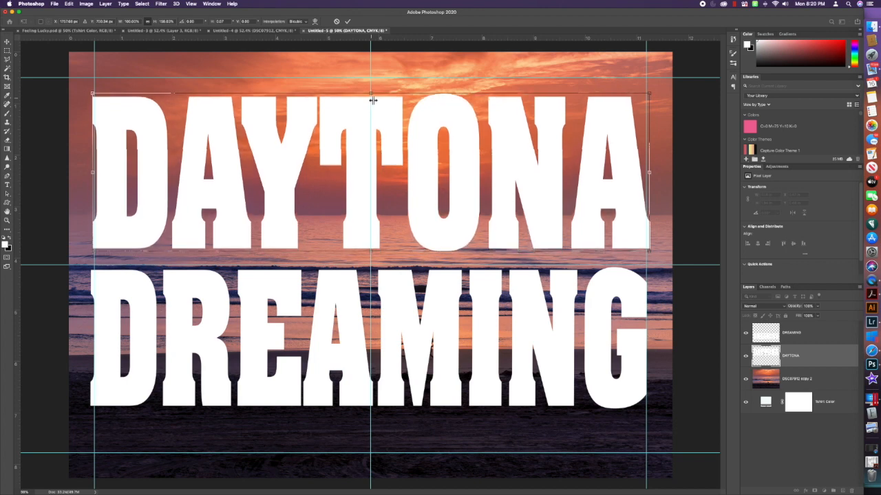
key("Up")
key("Up")
key("Up")
key("Up")
key("Up")
key("Up")
key("Up")
key("Up")
key("Up")
key("Up")
key("Up")
key("Up")
key("Up")
key("Up")
key("Up")
key("Up")
key("Up")
key("Up")
key("Up")
key("Up")
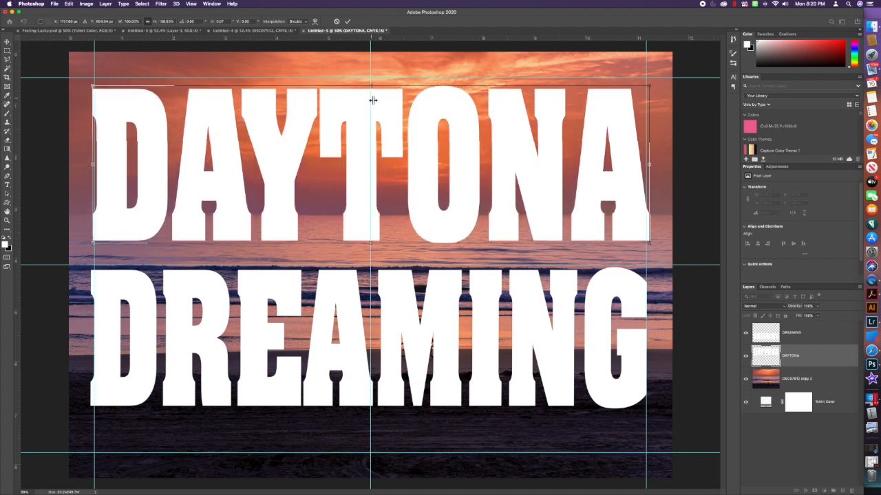
left_click_drag(373, 243, 374, 222)
key("Return")
left_click(373, 235)
Distort DREAMING vertically into taller letters, extending it up toward DAYTONA and down toward the lower guide, and apply the transformation
left_click(387, 300)
left_click(371, 269)
right_click(370, 269)
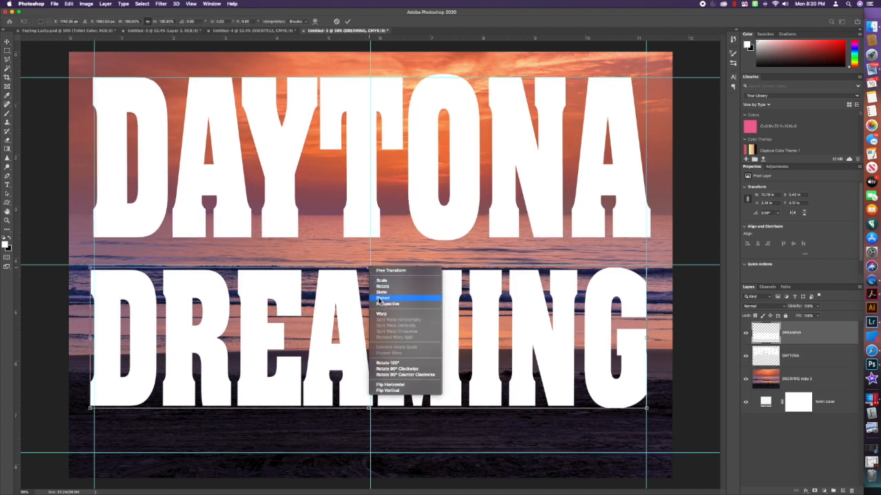
left_click(379, 300)
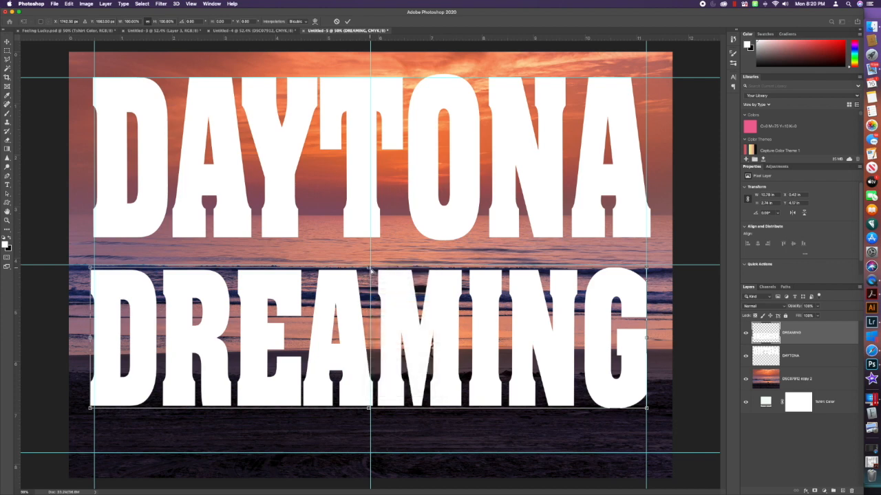
left_click_drag(369, 269, 370, 254)
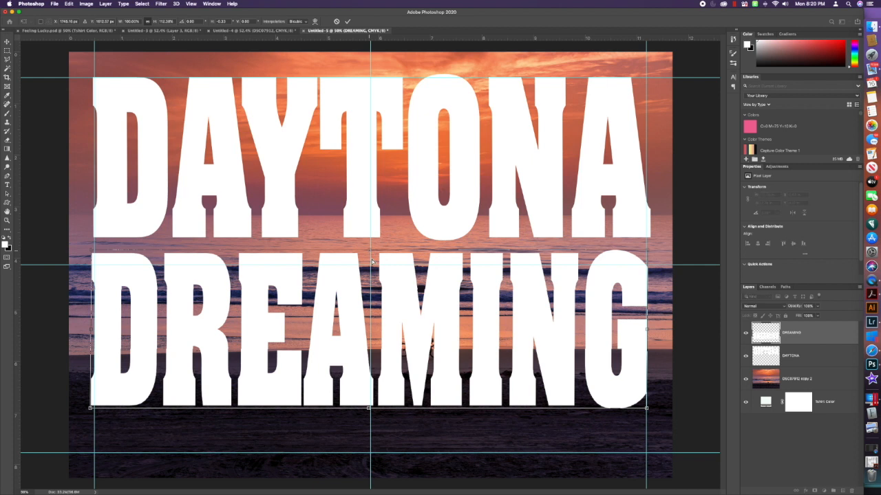
mouse_move(369, 410)
left_mouse_down()
mouse_move(370, 425)
mouse_move(361, 410)
left_mouse_up()
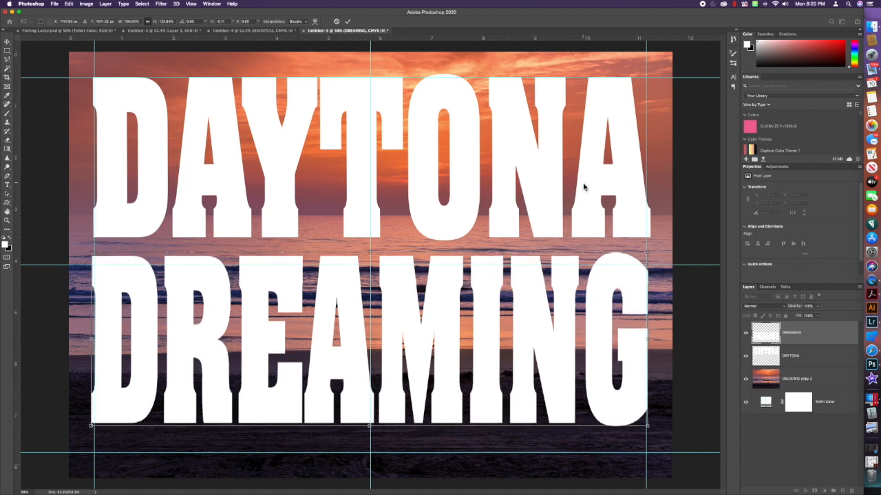
key("Return")
Nudge the sunset photo layer down until its top edge meets the top of the canvas, then deselect it
left_click(523, 61)
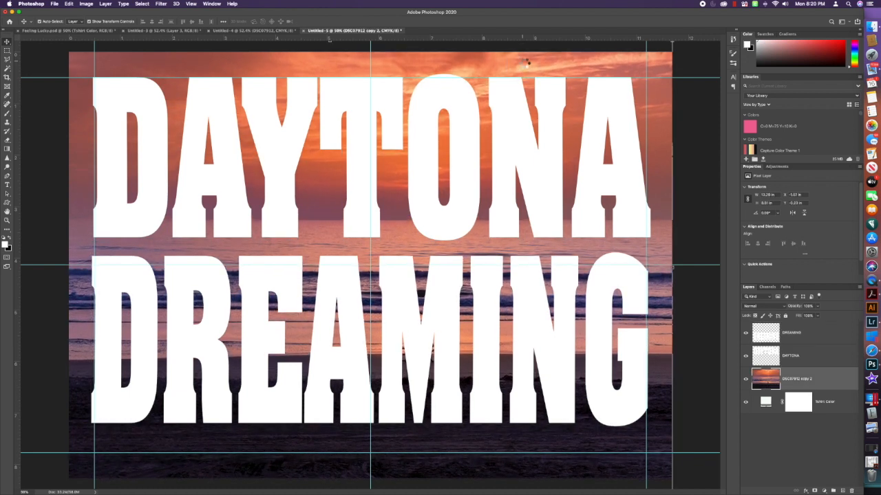
key("Down")
key("Down")
key("Down")
key("Down")
key("Down")
key("Down")
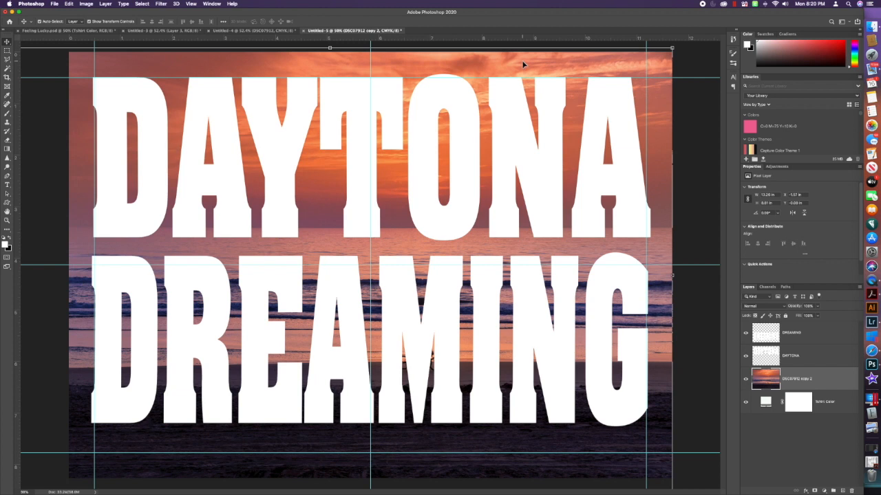
key("Down")
key("Down")
key("Down")
key("Down")
key("Down")
key("Down")
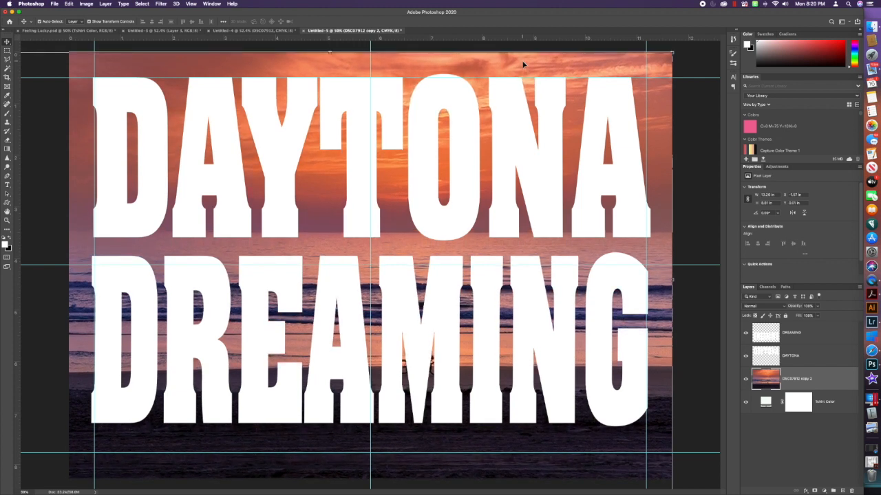
key("Down")
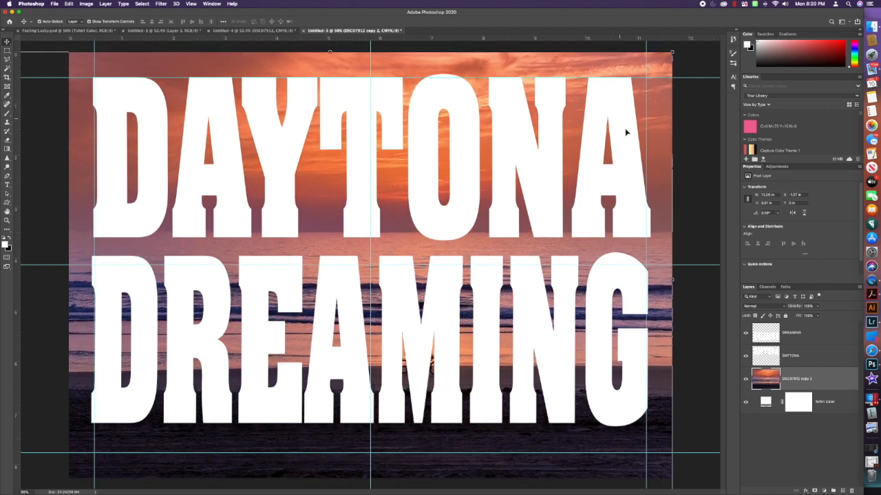
left_click(716, 185)
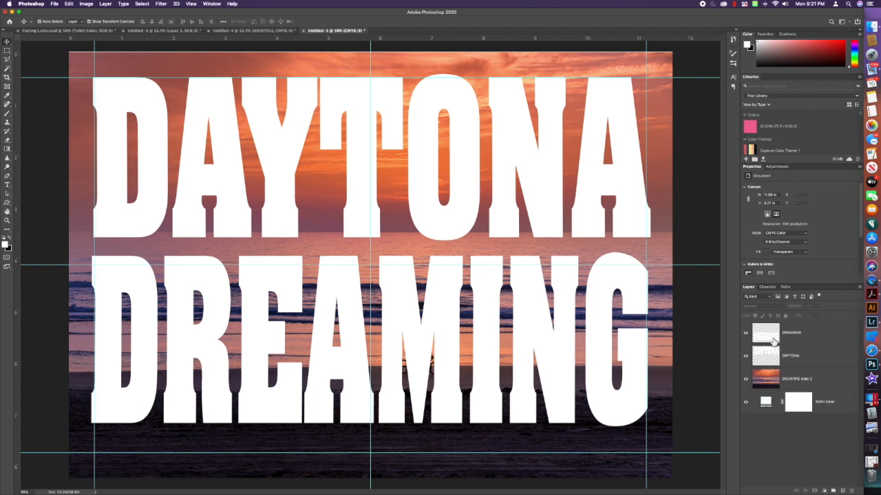
Merge the DREAMING and DAYTONA layers into one lettering layer
left_click(800, 340)
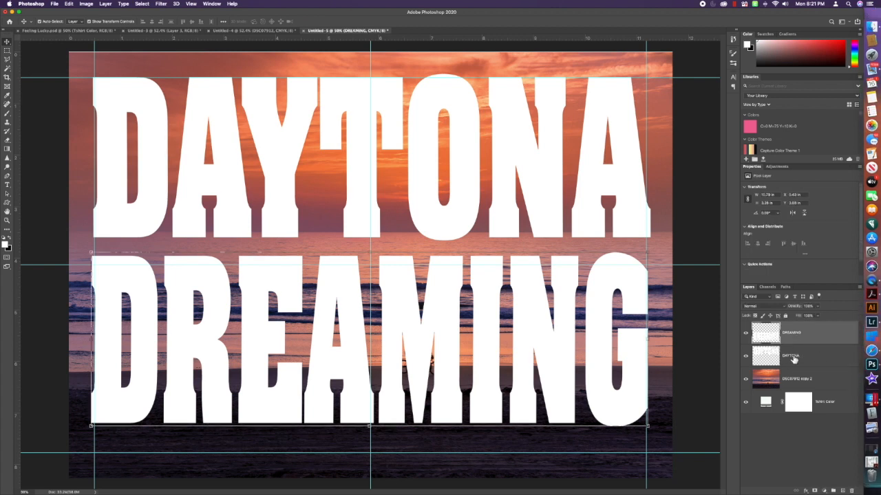
left_click(793, 360, "shift")
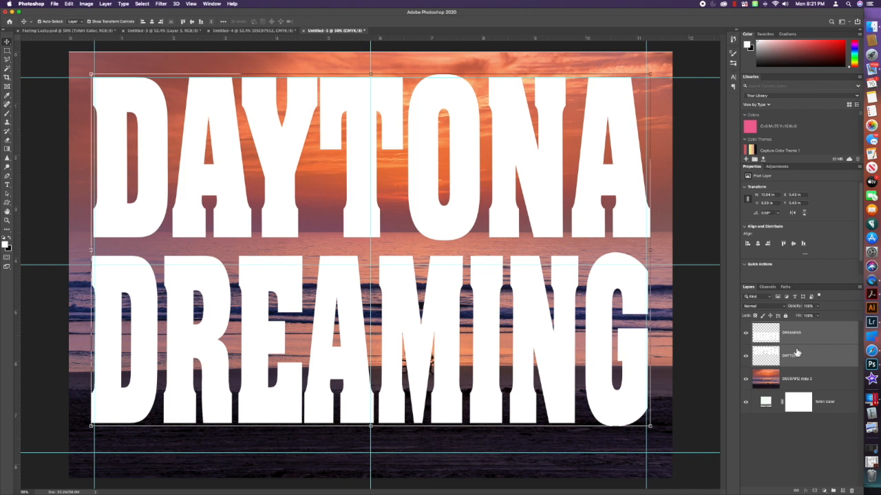
left_click(803, 335)
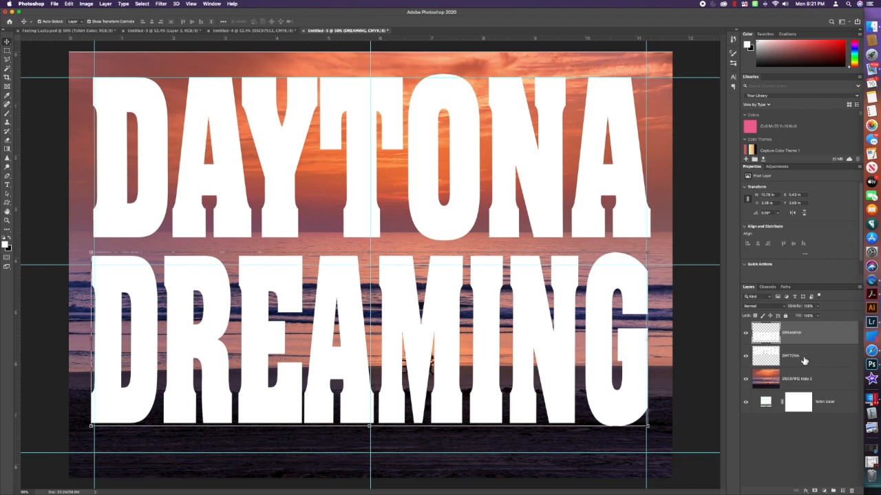
left_click(802, 357, "shift")
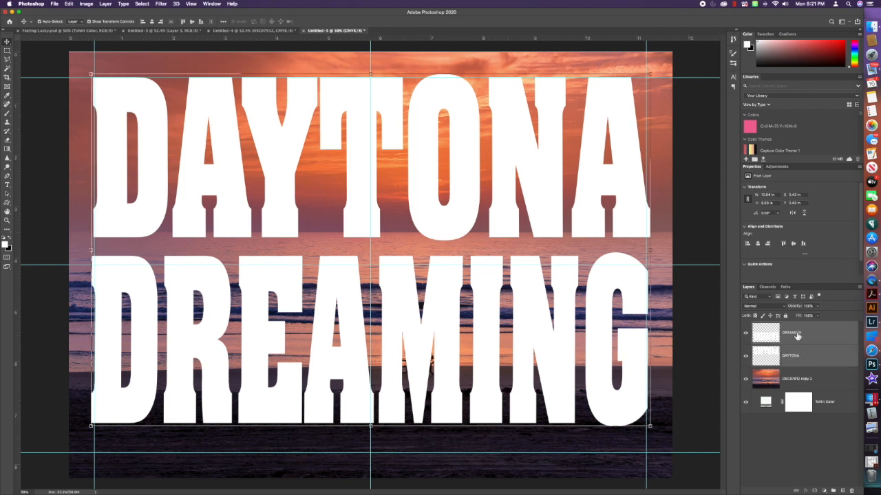
right_click(798, 342)
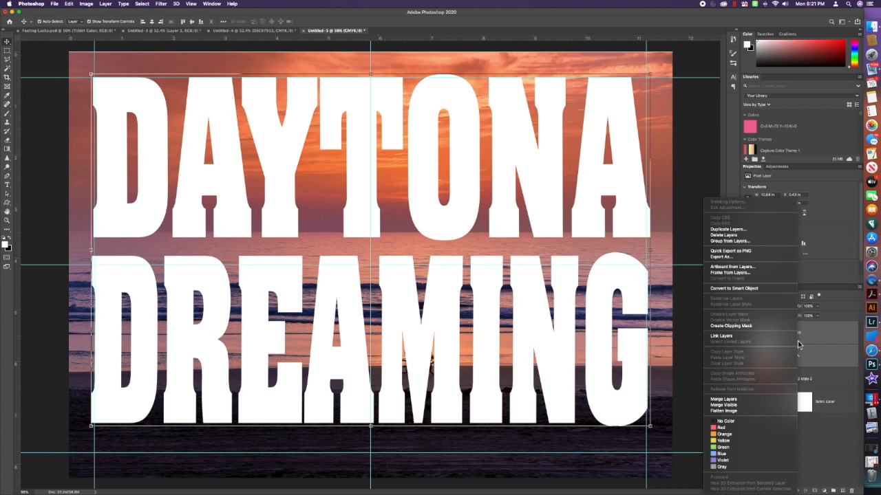
left_click(743, 399)
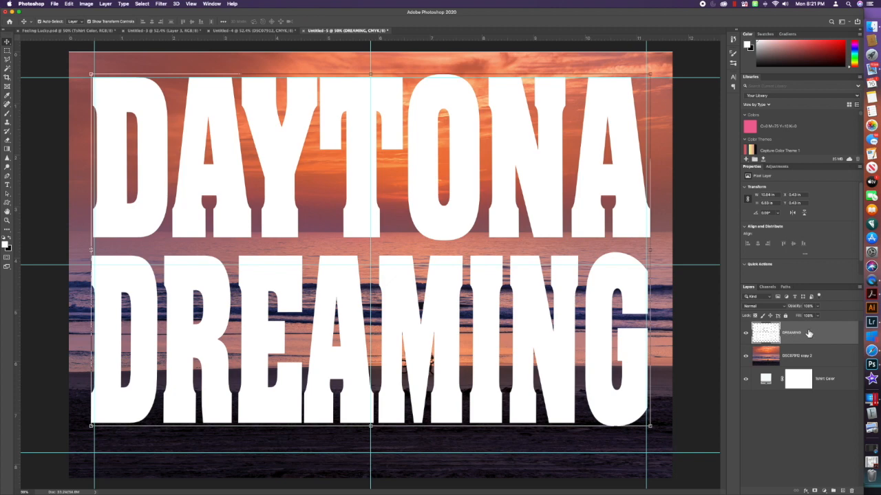
Place the merged lettering beneath the sunset photo and clip the photo to it, checking the result with the T-shirt color layer temporarily hidden
left_click_drag(809, 333, 805, 365)
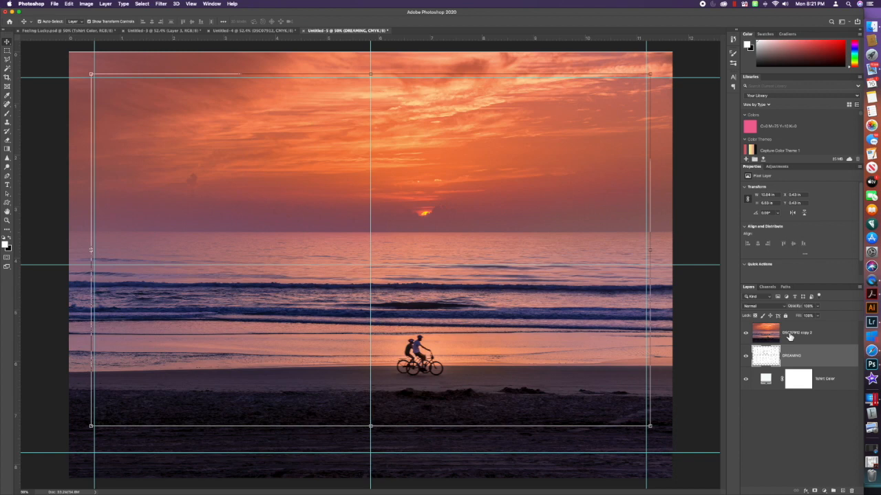
left_click(803, 335)
left_click(802, 335)
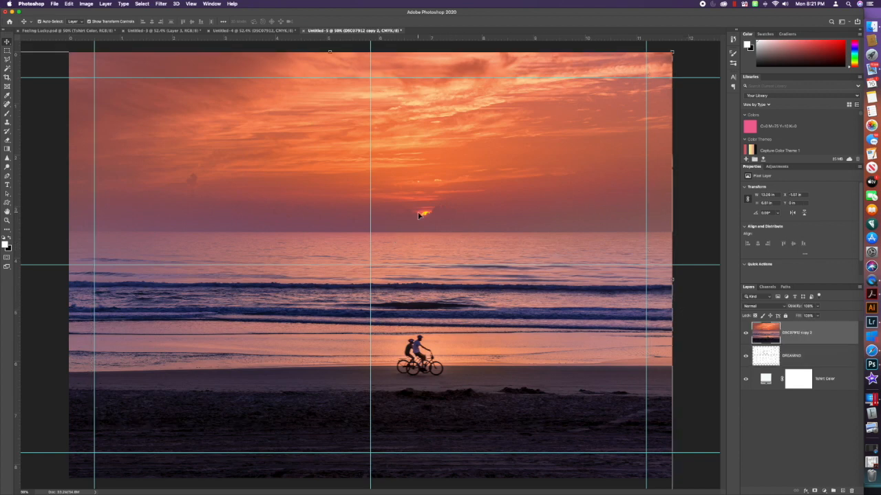
right_click(814, 333)
left_click(764, 326)
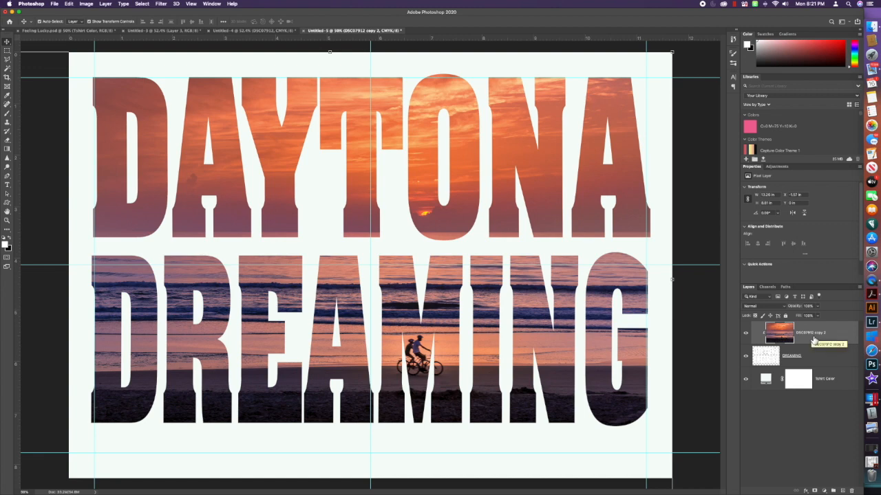
left_click(747, 379)
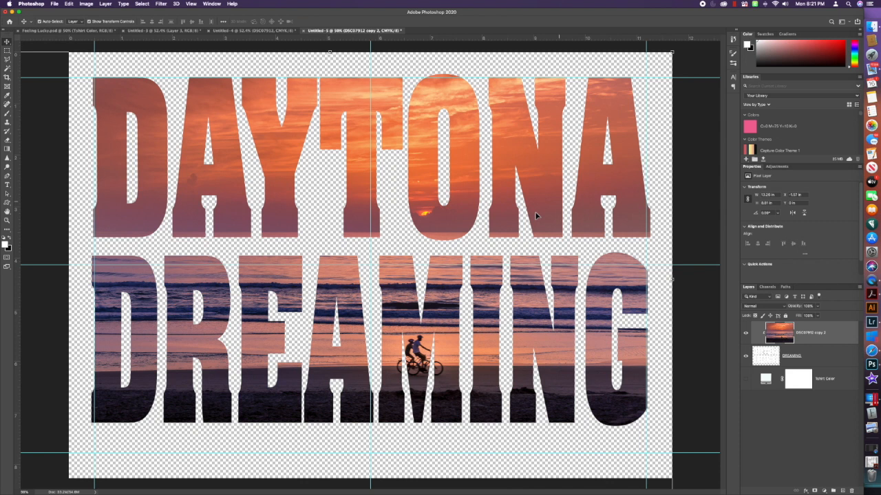
left_click(750, 379)
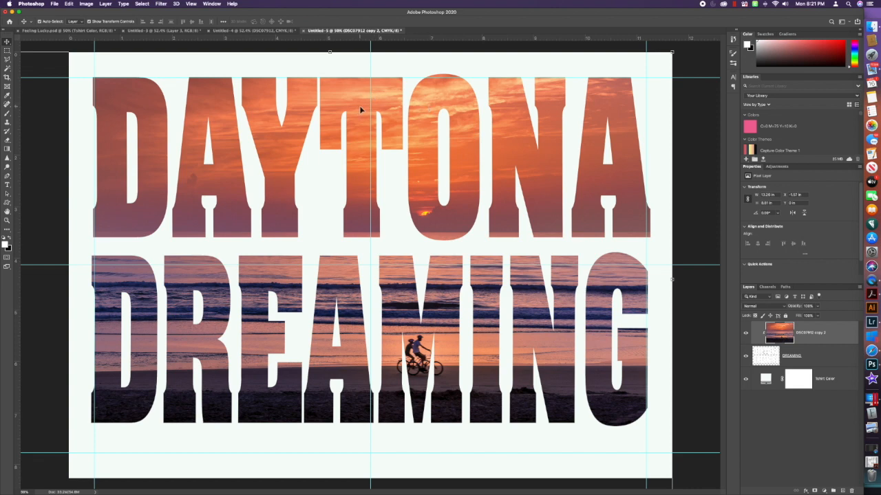
Group the clipped sunset photo and the lettering layer under the name Daytona Dreaming
left_click(802, 338)
right_click(806, 337)
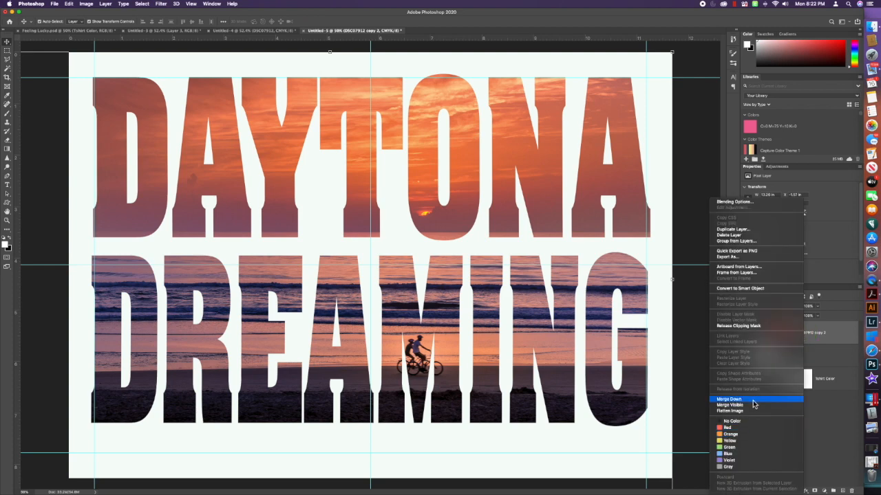
left_click(836, 339)
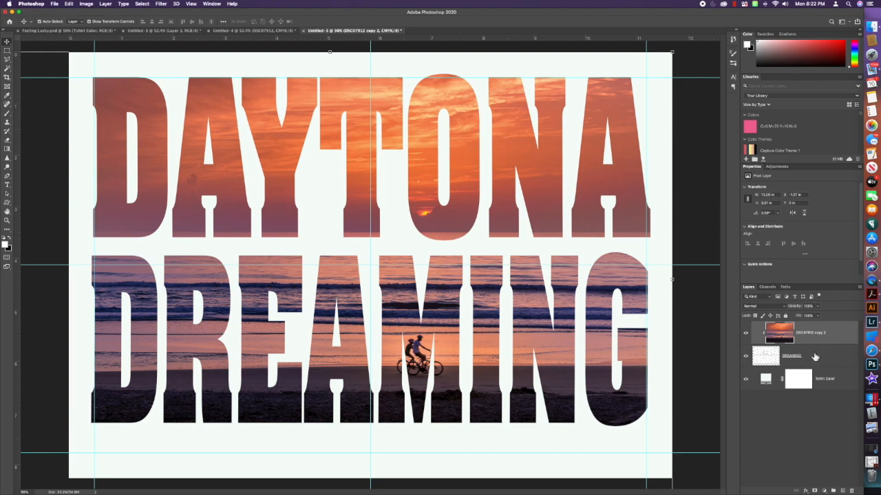
left_click(816, 358, "shift")
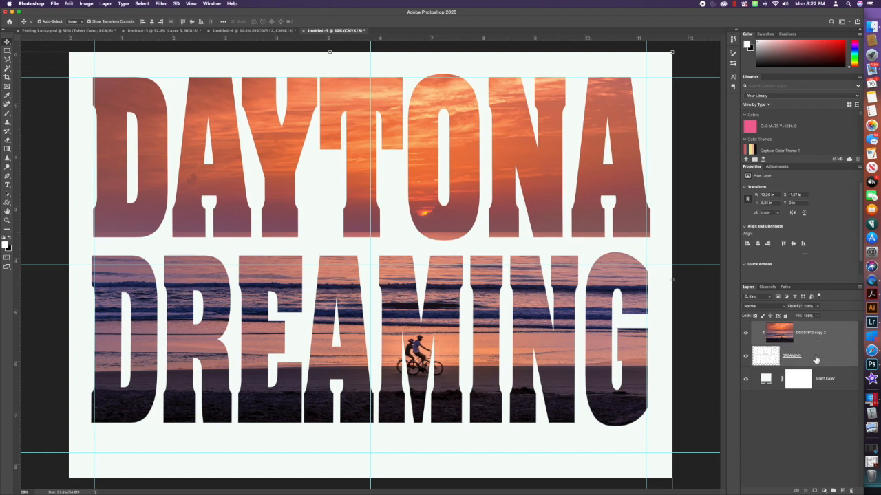
right_click(817, 344)
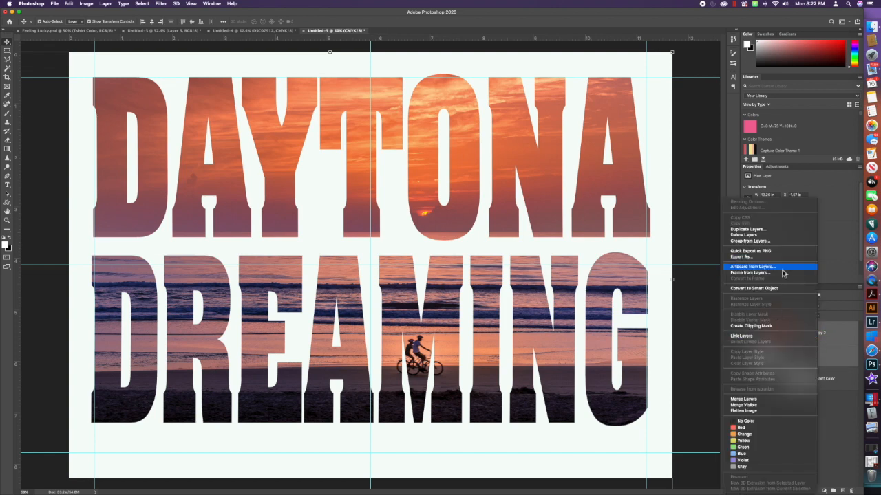
left_click(757, 241)
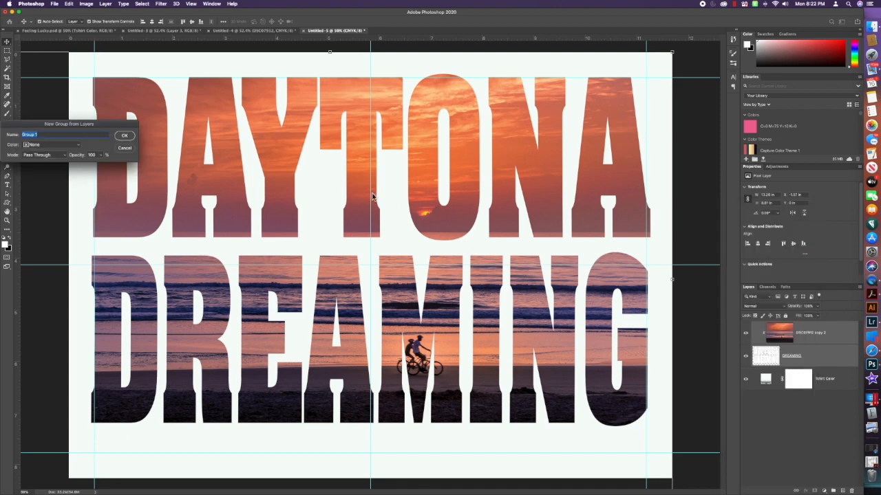
type("Daytona Dreaming")
key("Return")
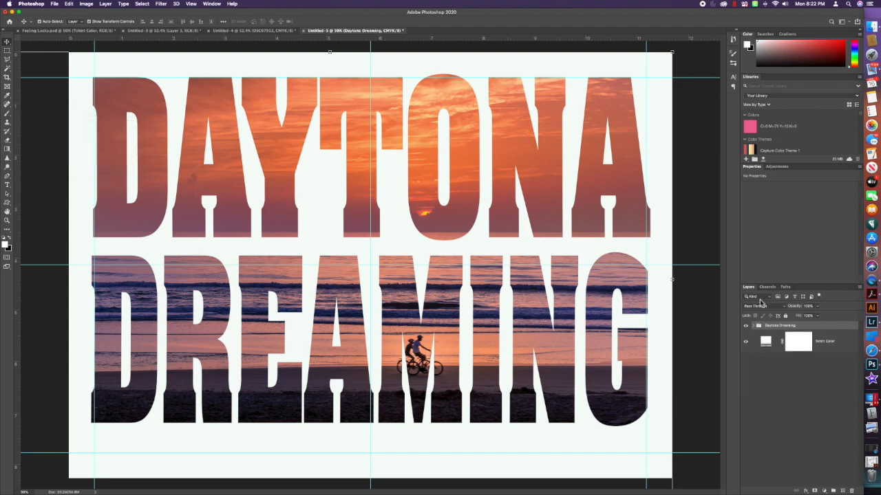
Duplicate the Daytona Dreaming group within the same document and hide the original group
right_click(786, 327)
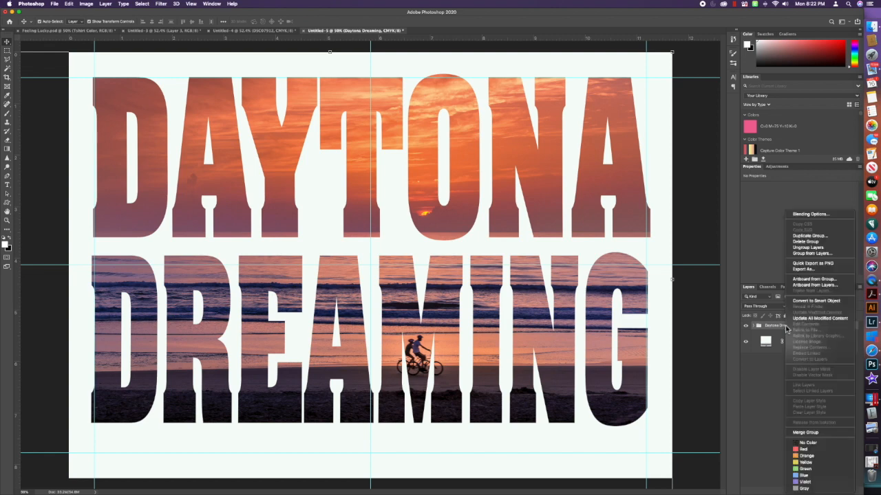
left_click(806, 236)
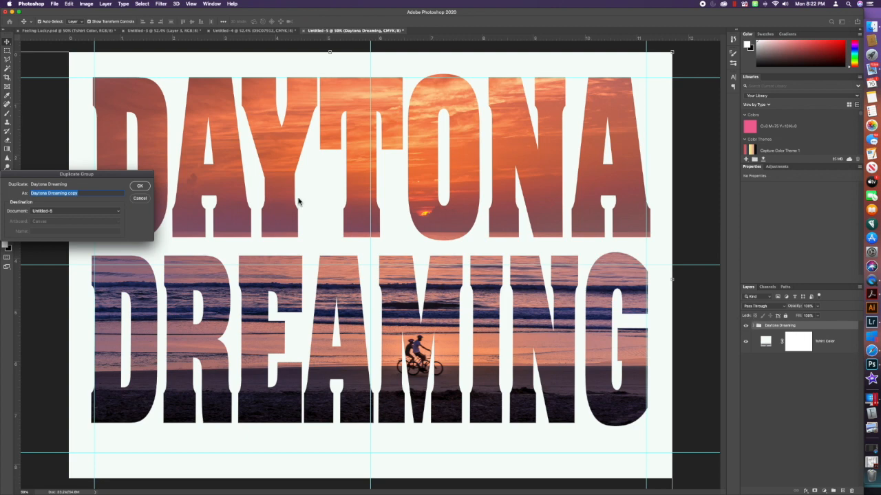
left_click(140, 186)
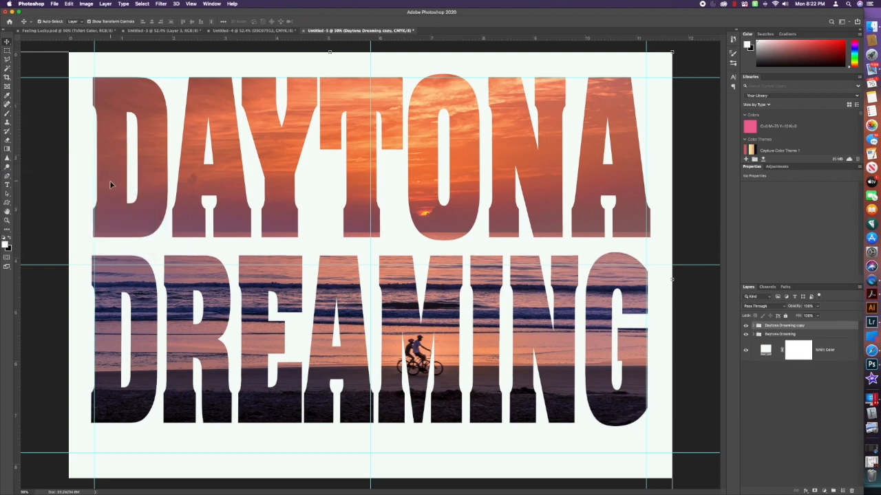
left_click(745, 335)
Merge the duplicated Daytona Dreaming group into a single layer and hide the T-shirt color layer
right_click(780, 328)
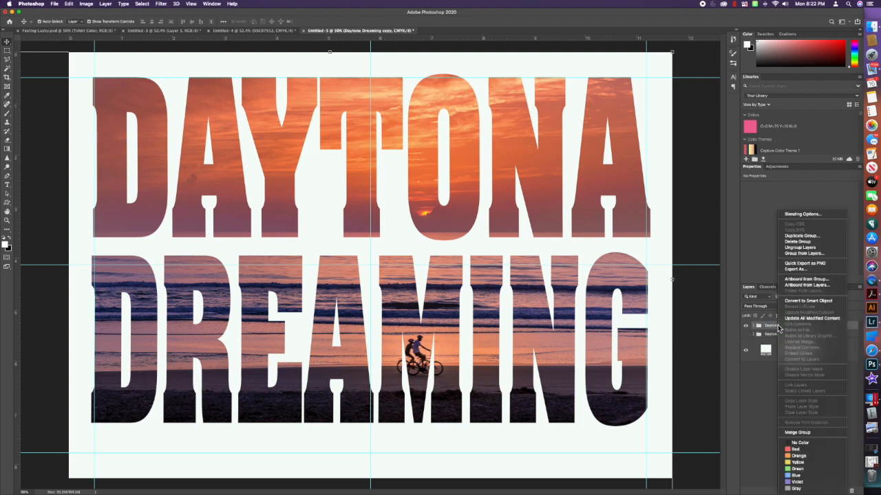
left_click(800, 433)
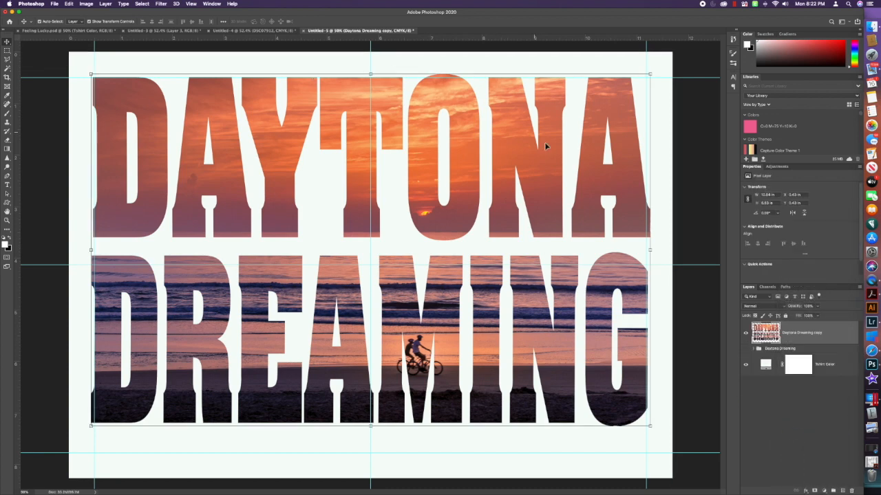
left_click(745, 365)
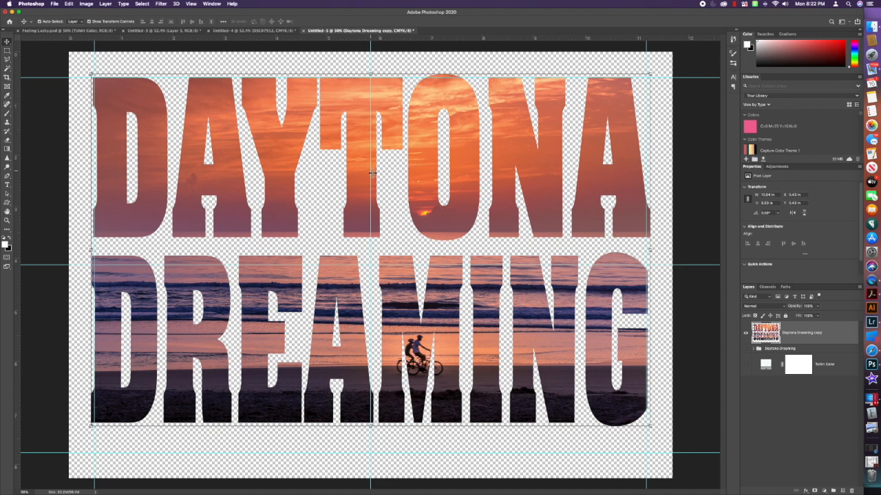
Apply an inside stroke at 100% opacity to the merged lettering, using near-black #190f12 sampled from the photo's dark sand
left_click(69, 4)
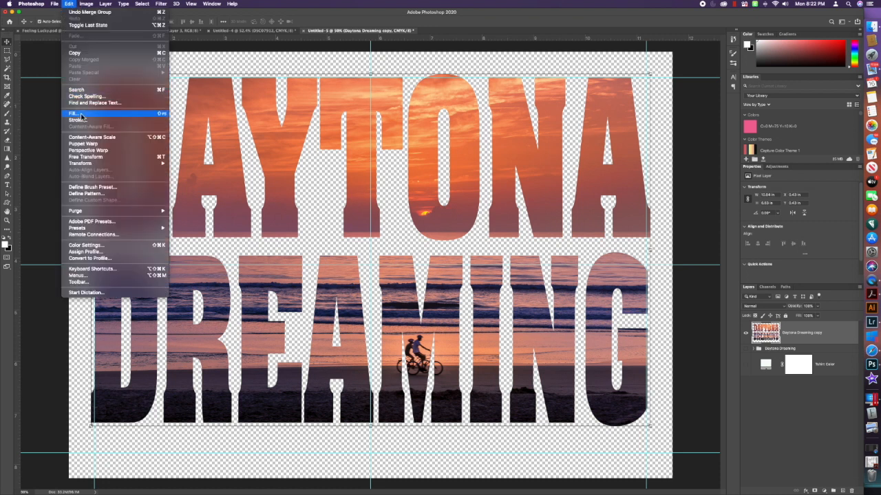
left_click(83, 122)
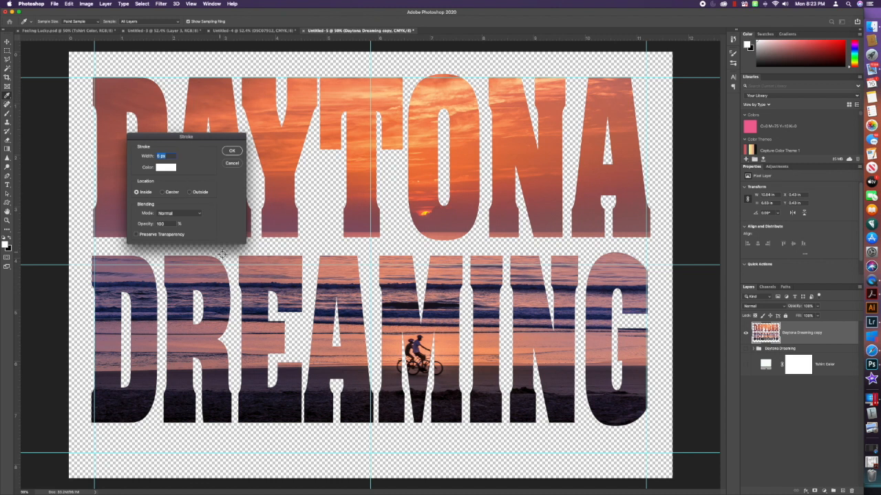
left_click(170, 171)
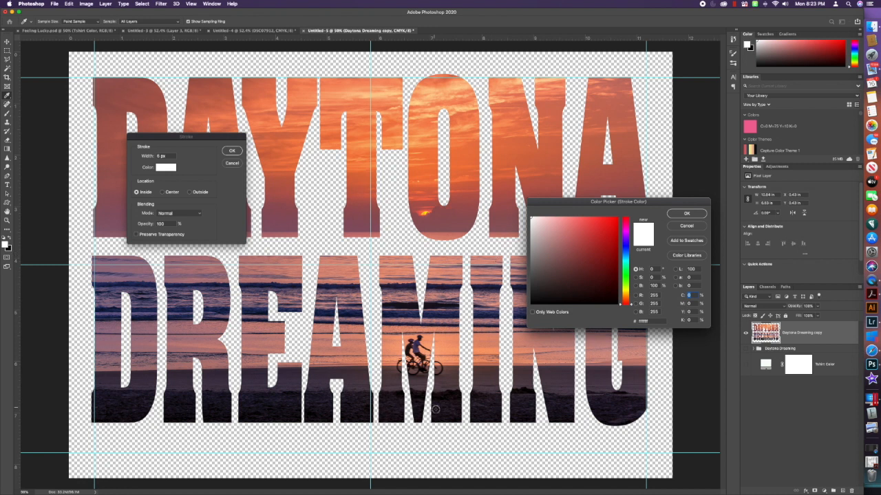
left_click(390, 416)
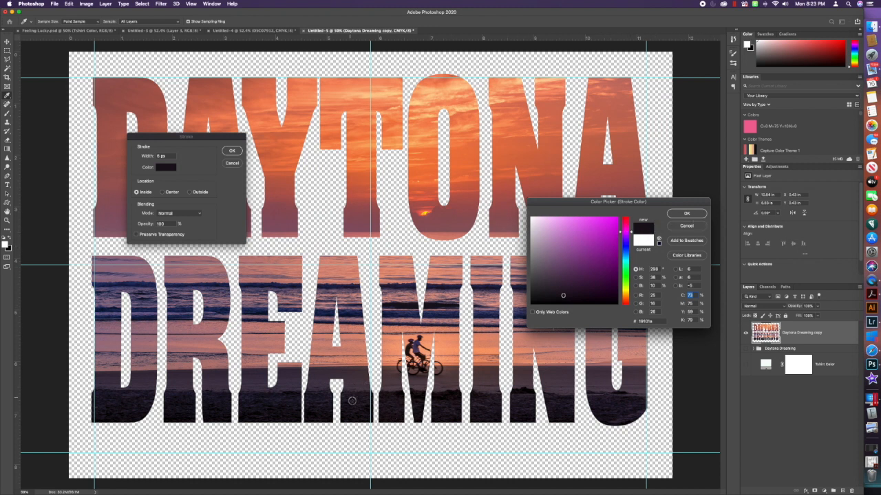
left_click(354, 404)
left_click(394, 345)
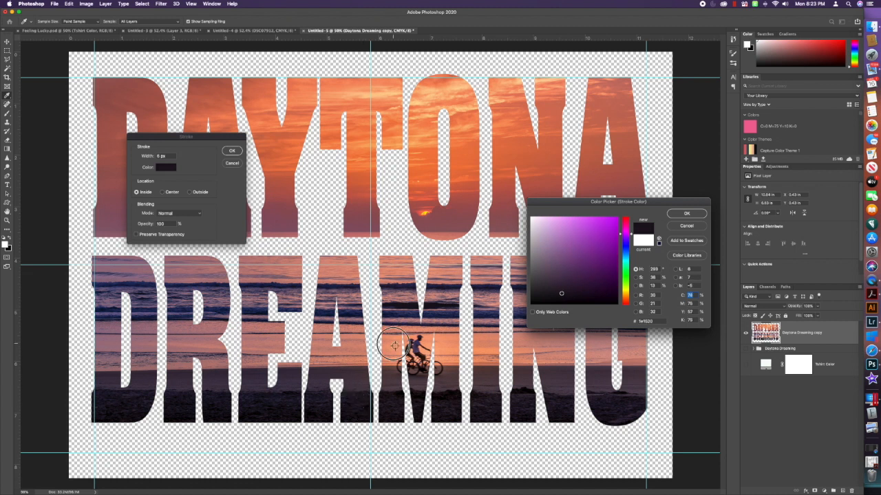
left_click(415, 349)
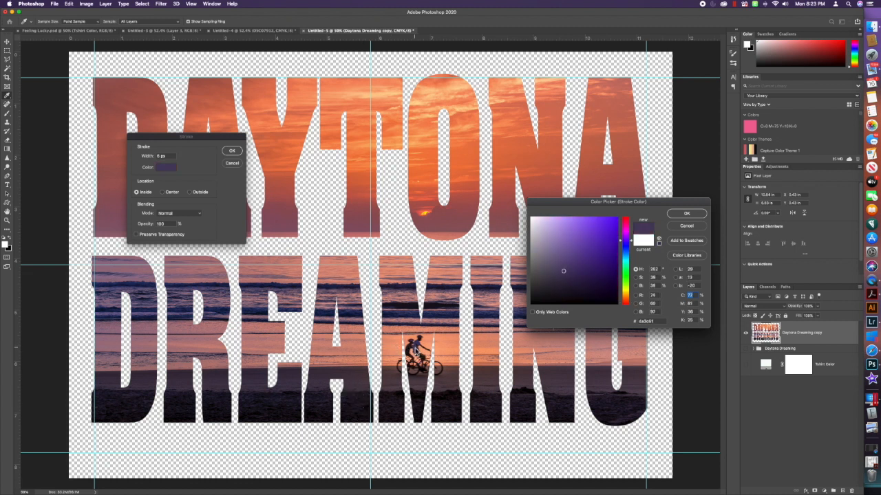
left_click(449, 343)
left_click(452, 380)
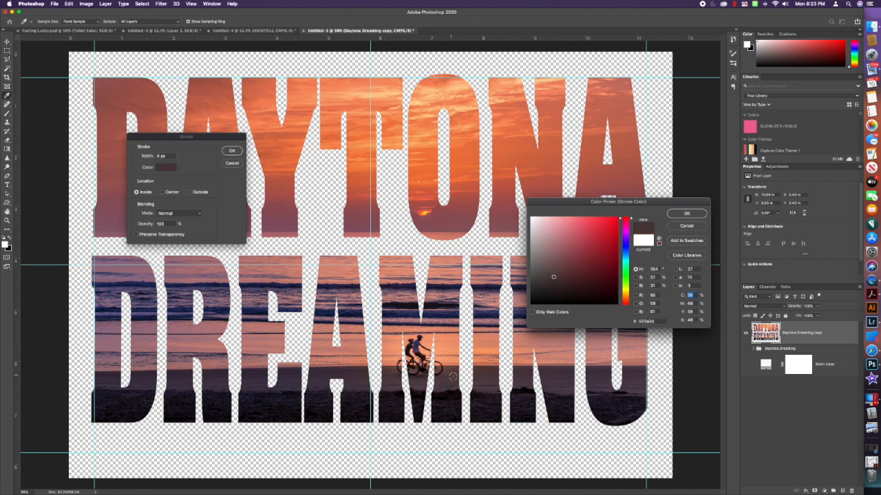
left_click(453, 371)
left_click(453, 388)
left_click(456, 386)
left_click(452, 394)
left_click(453, 394)
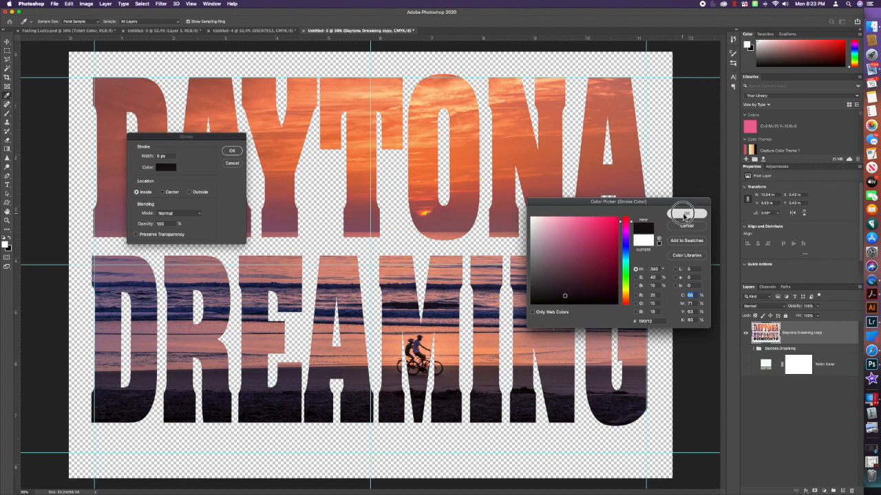
left_click(685, 215)
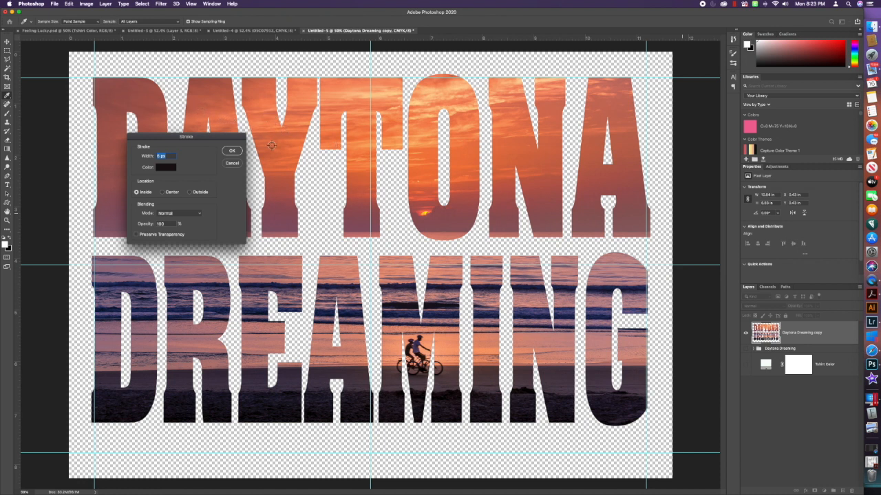
left_click(232, 151)
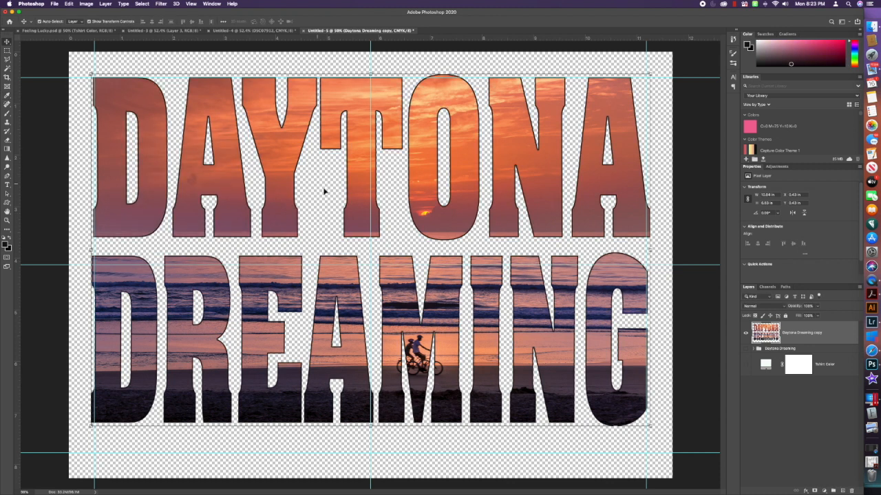
Hide the guides and other extras, and show the T-shirt color layer behind the outlined lettering
left_click(192, 4)
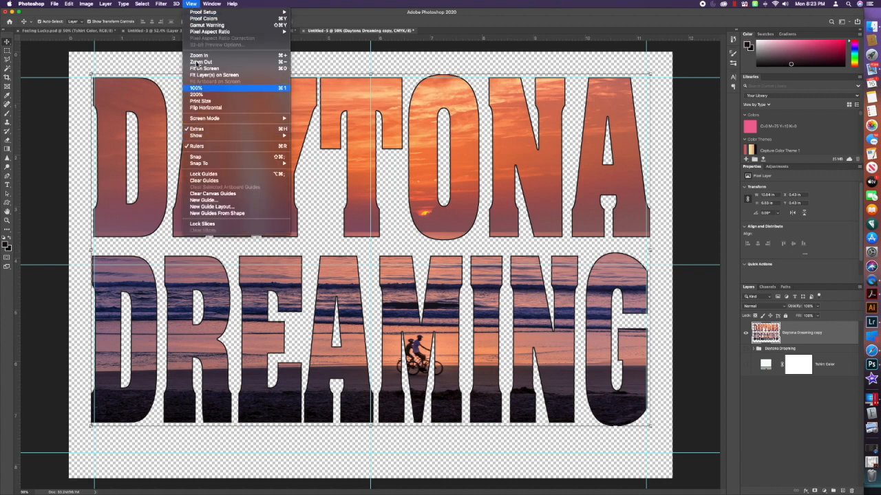
left_click(199, 129)
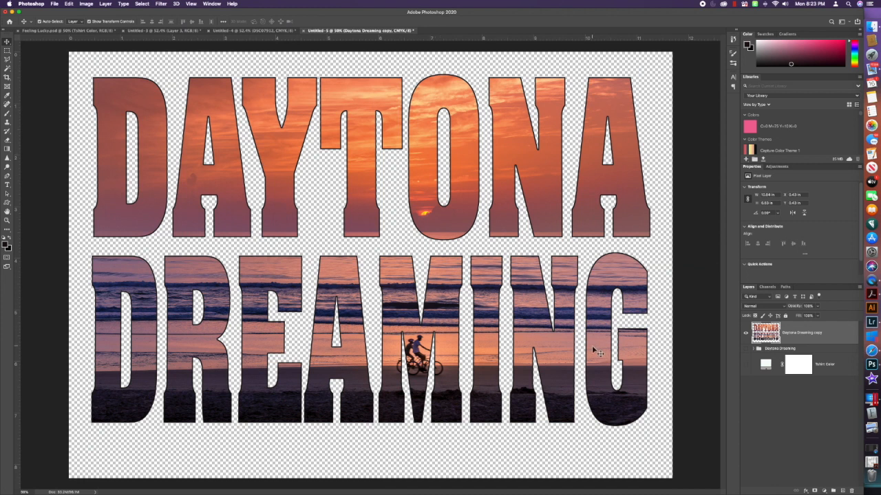
left_click(747, 366)
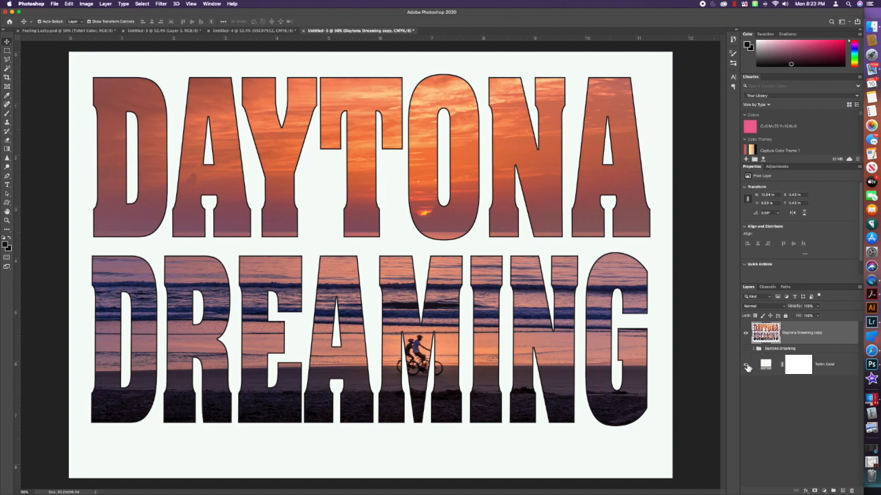